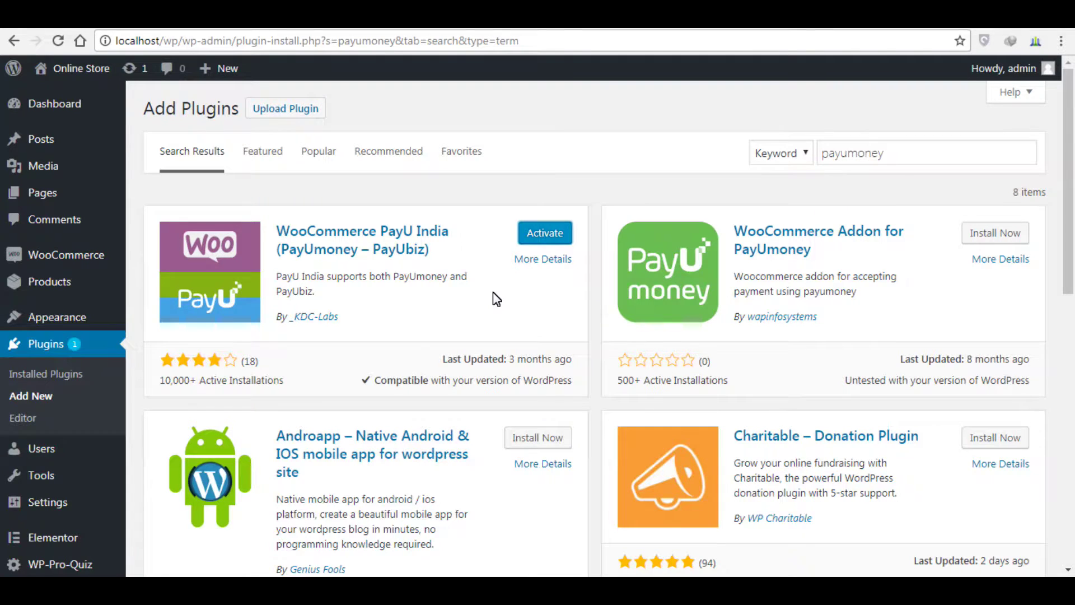
# Step: Activate the newly installed WooCommerce PayU India (PayUmoney – PayUbiz) plugin
pyautogui.click(545, 234)
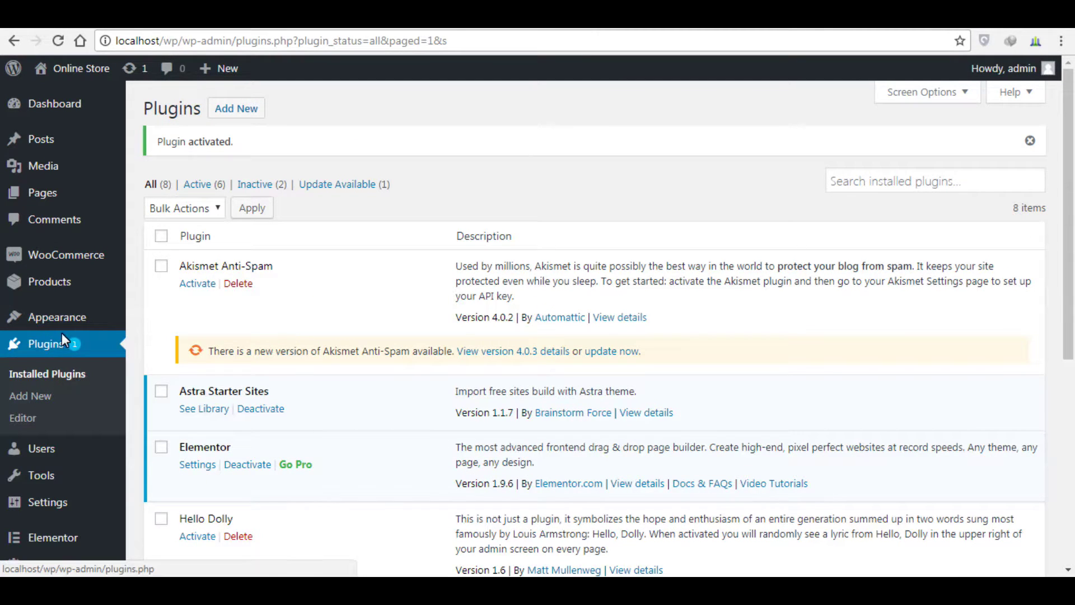
# Step: Go to WooCommerce > Settings from the admin sidebar
pyautogui.moveTo(75, 255)
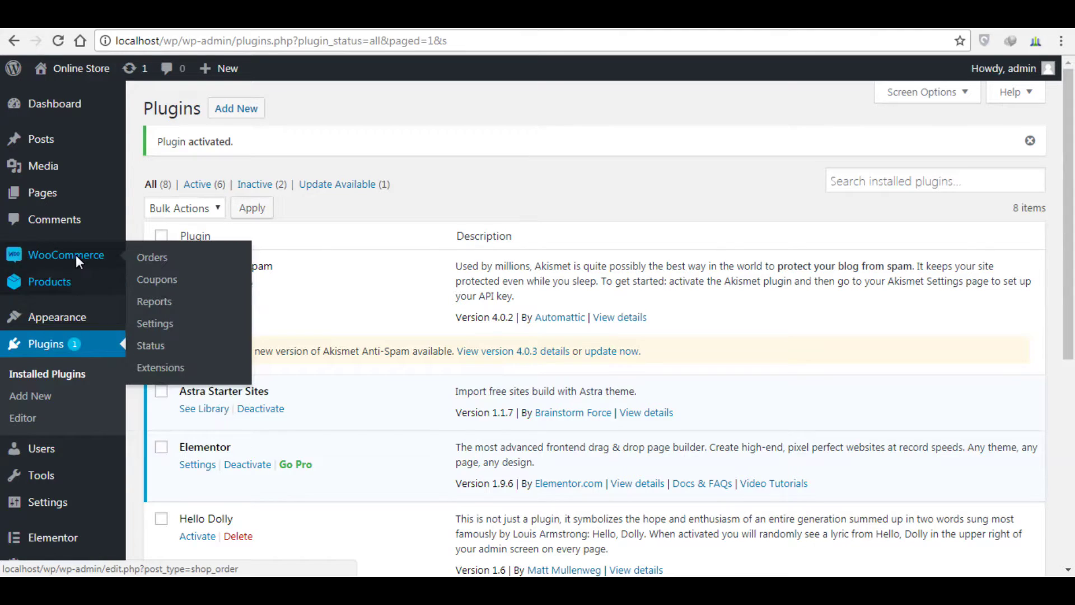
pyautogui.click(162, 325)
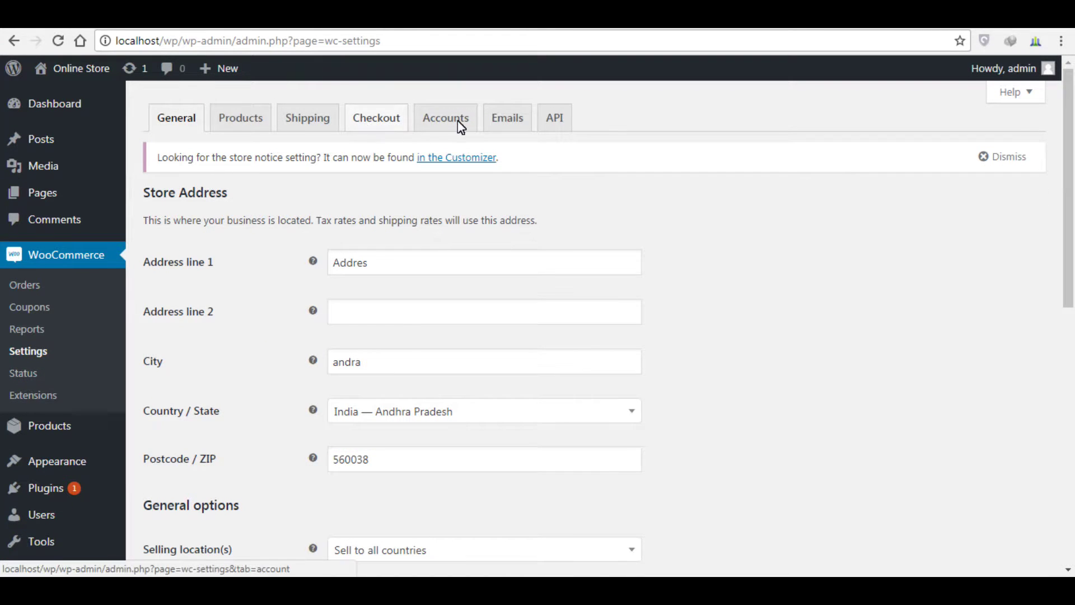
# Step: On the Checkout tab, review Cash on delivery, then bring up the PayU India gateway settings
pyautogui.click(384, 119)
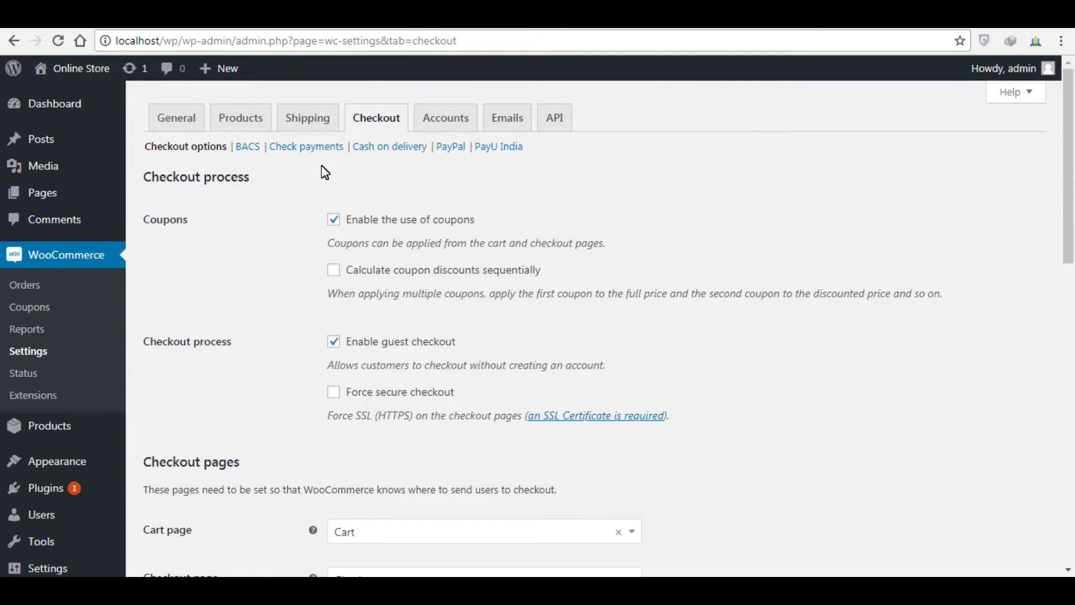
pyautogui.click(386, 149)
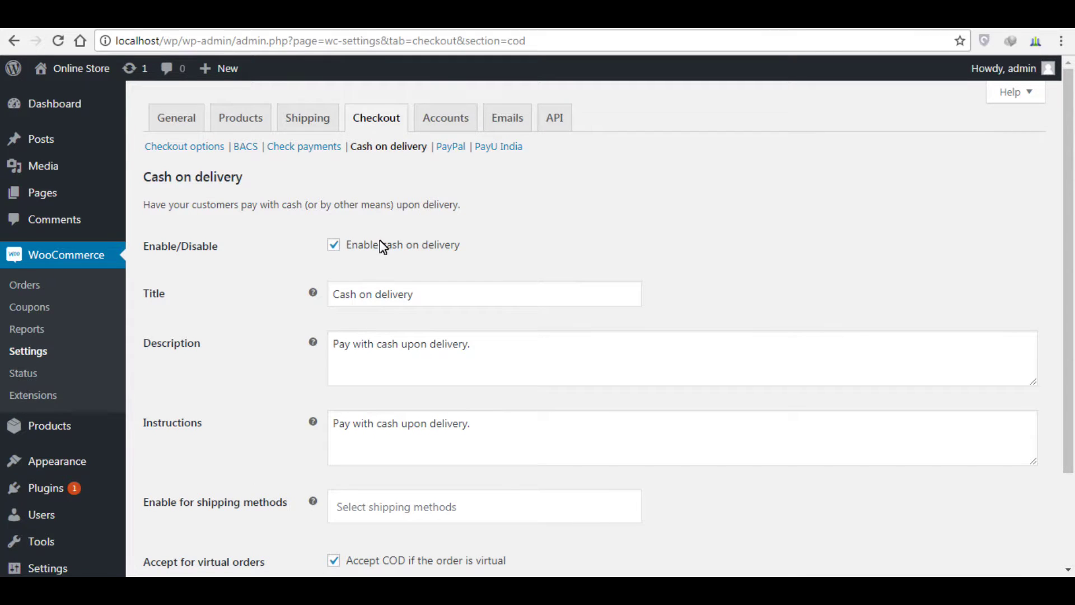
pyautogui.click(494, 147)
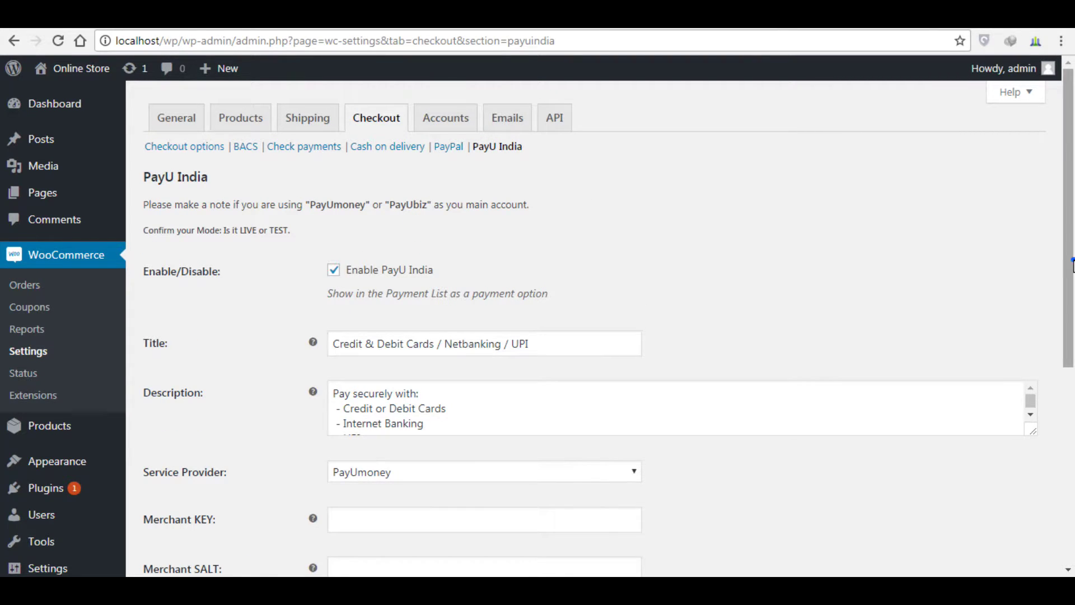
# Step: Copy the merchant key from the sticky note into PayU India's Merchant KEY field
pyautogui.scroll(-4, 1071, 266)
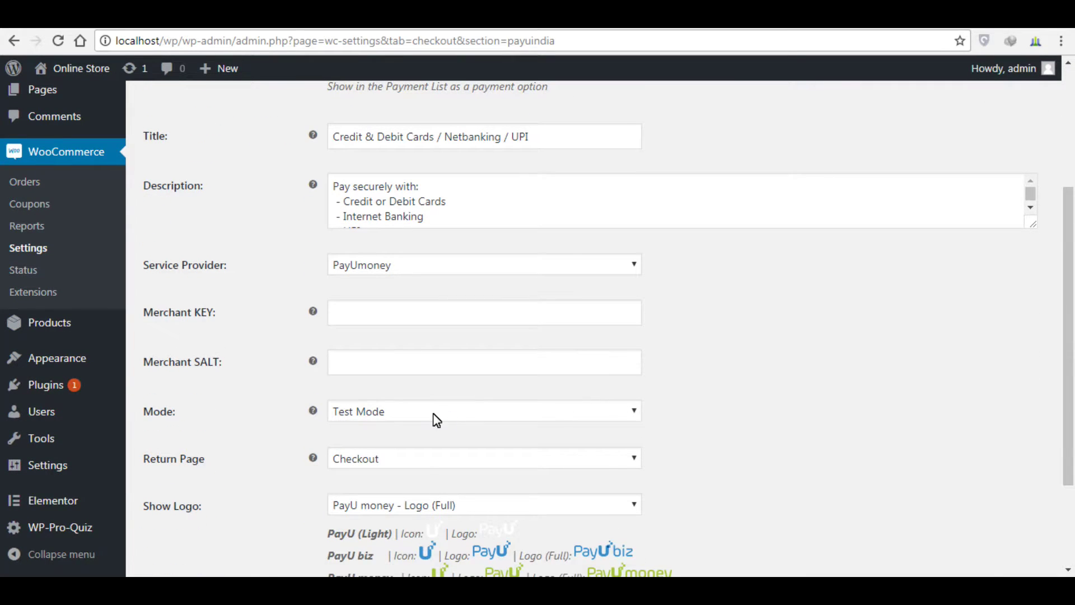
pyautogui.click(394, 313)
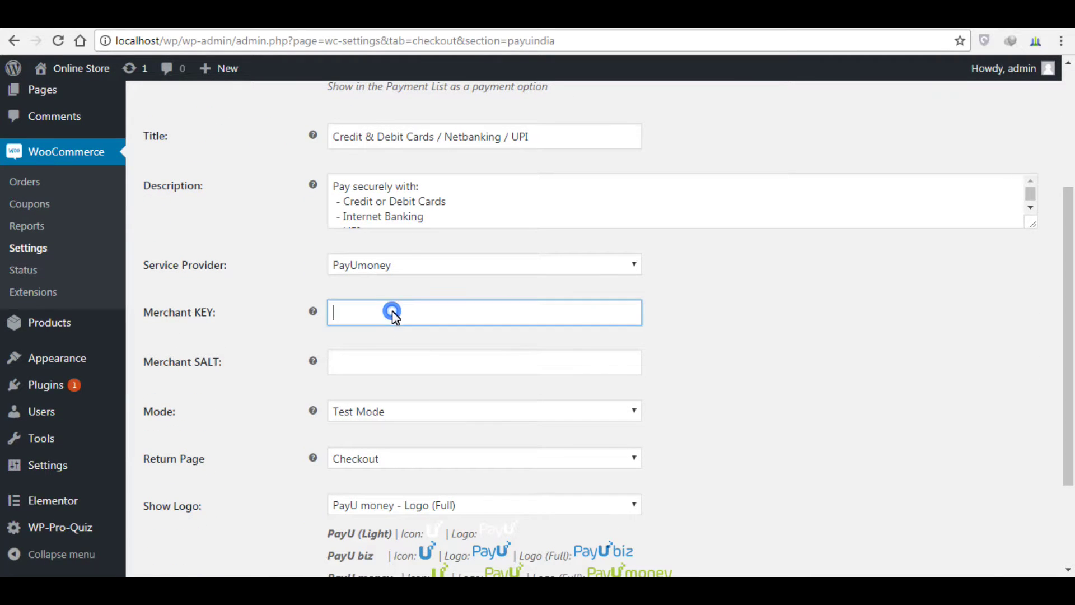
pyautogui.hotkey('alt', 'Tab')
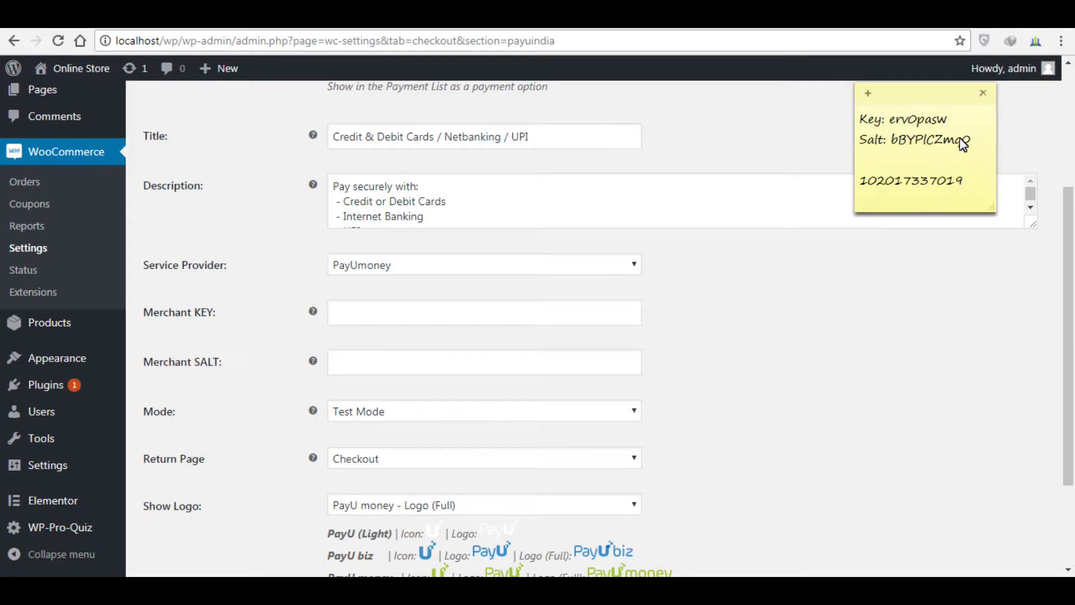
pyautogui.click(924, 121)
pyautogui.doubleClick(924, 125)
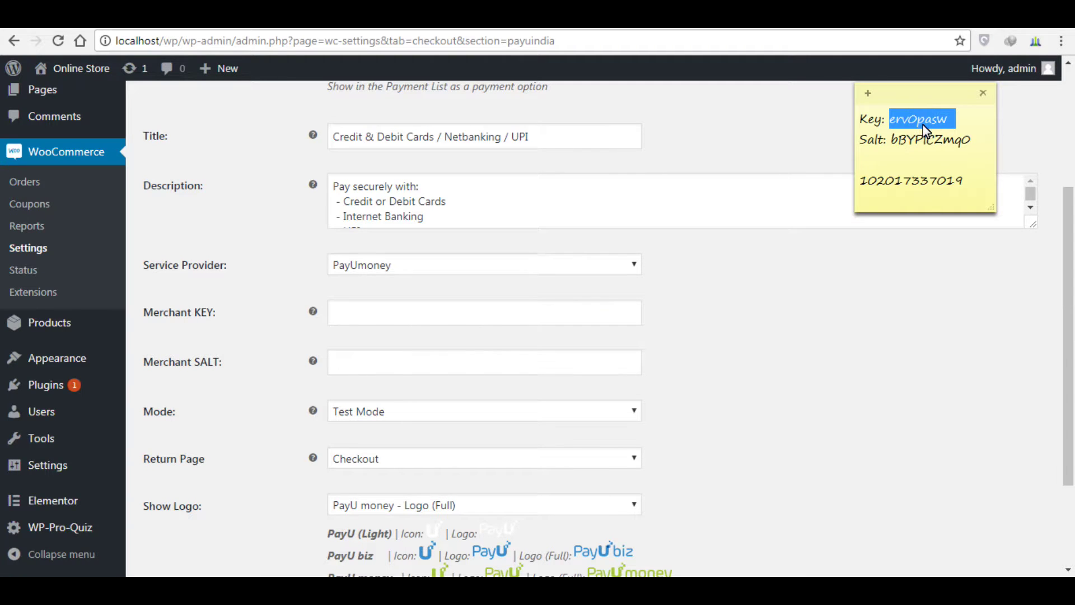
pyautogui.moveTo(951, 126); pyautogui.dragTo(892, 124)
pyautogui.click(428, 313)
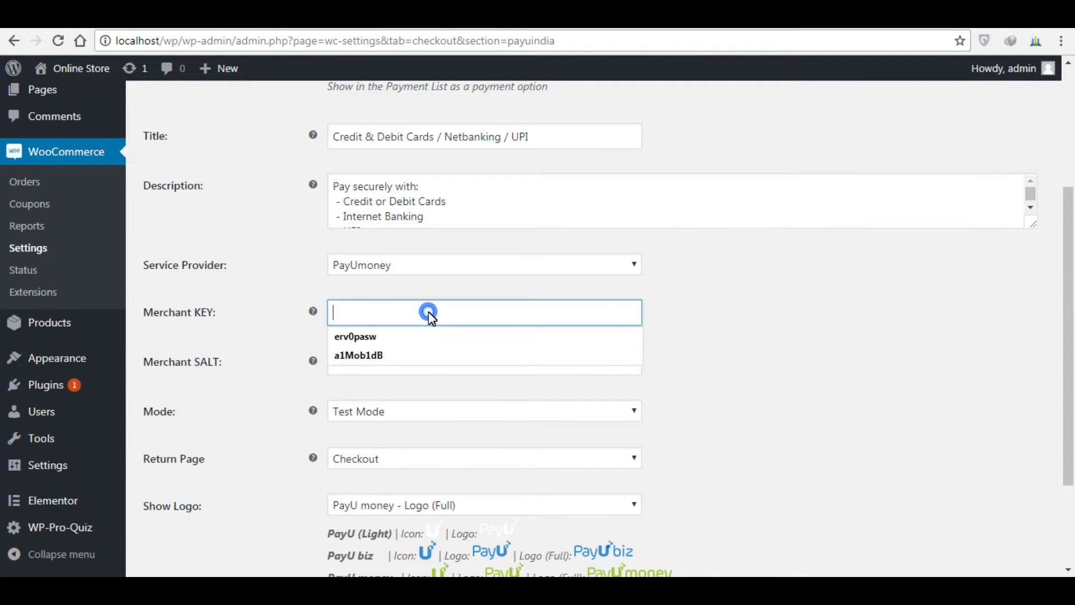
pyautogui.write('erv0pasw')
pyautogui.click(411, 337)
# Step: Fill in the Merchant SALT and keep Mode set to Test Mode
pyautogui.click(405, 356)
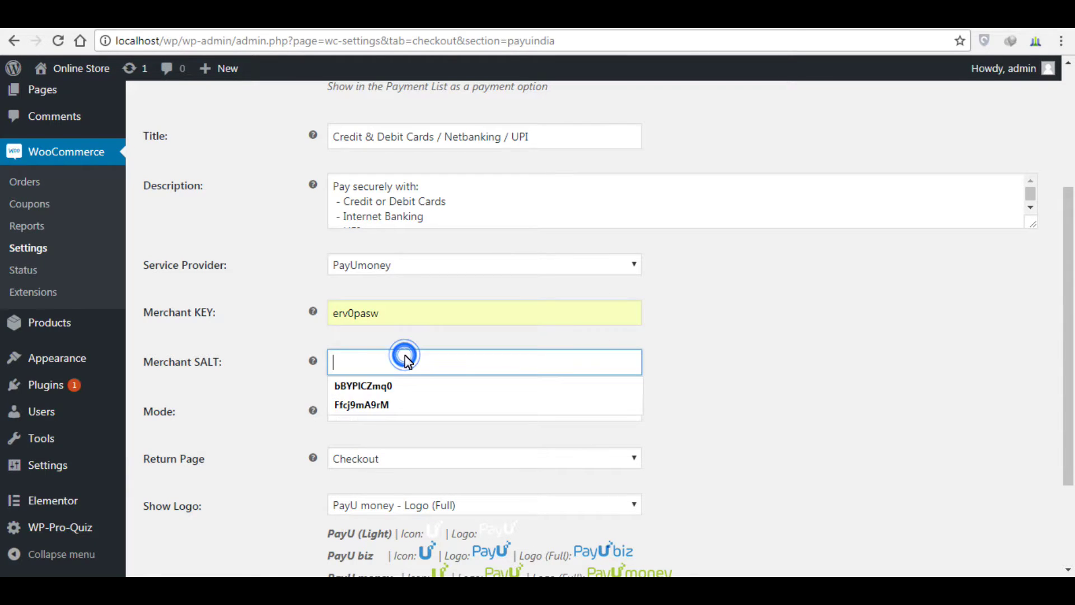
pyautogui.click(392, 386)
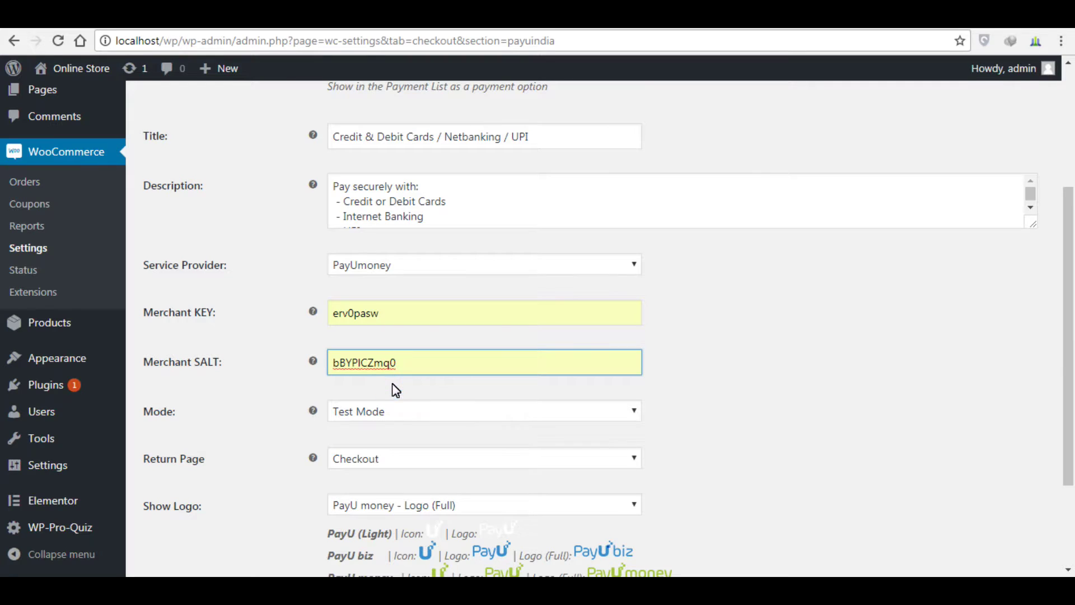
pyautogui.click(408, 412)
pyautogui.click(408, 413)
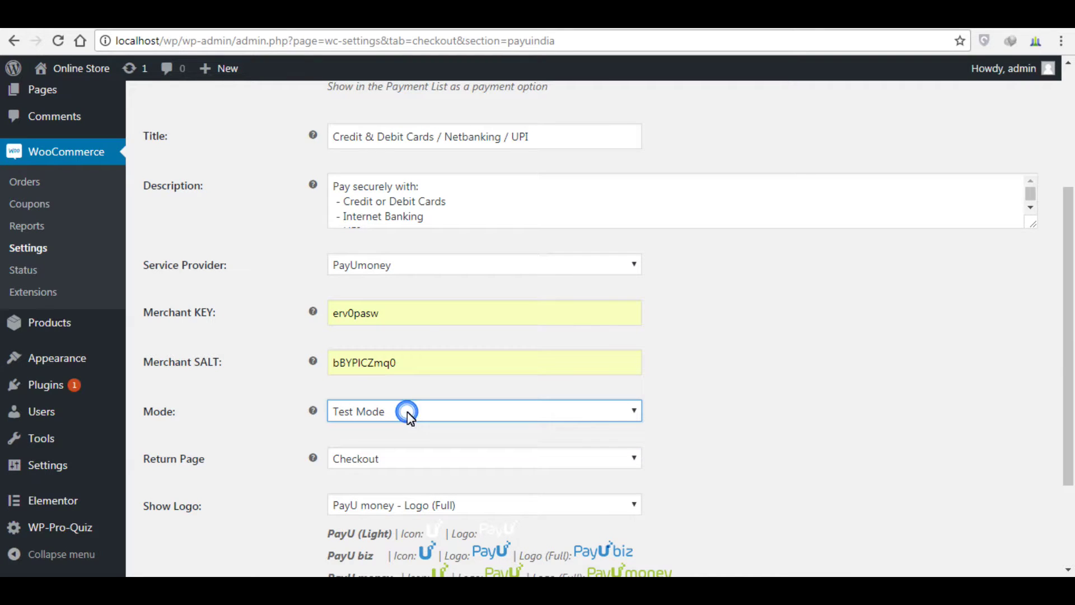
pyautogui.scroll(-3, 1068, 224)
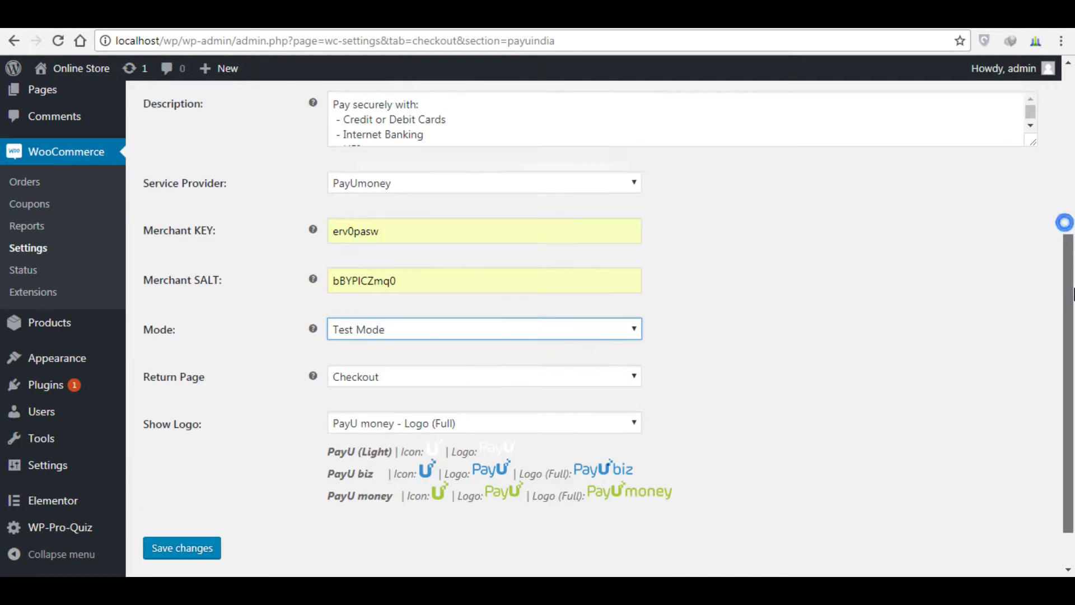
# Step: Save the PayU India settings and check the saved merchant key against the sticky note
pyautogui.click(175, 496)
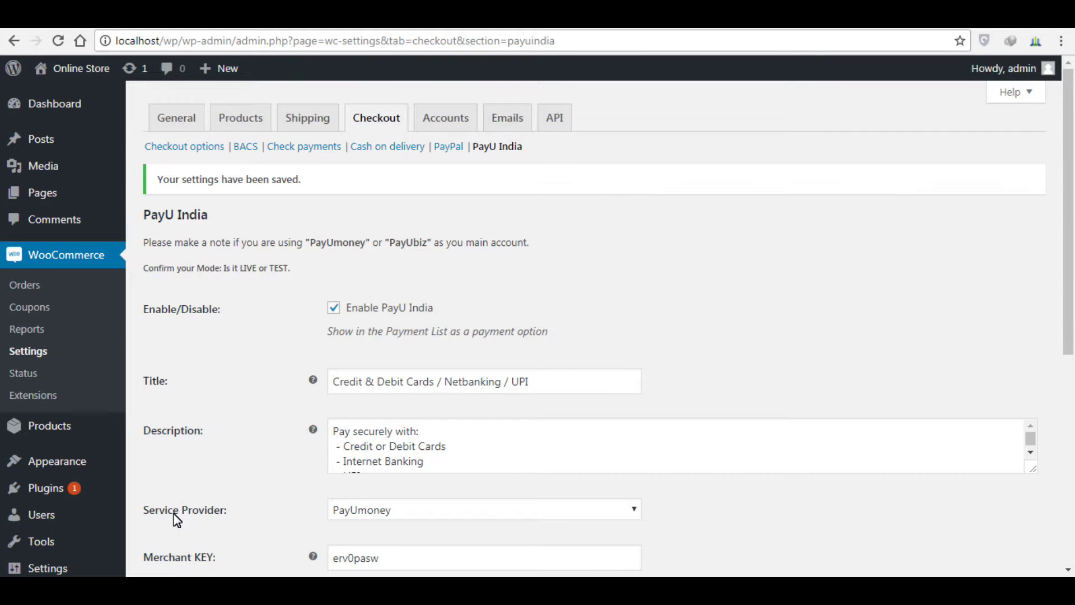
pyautogui.hotkey('alt', 'Tab')
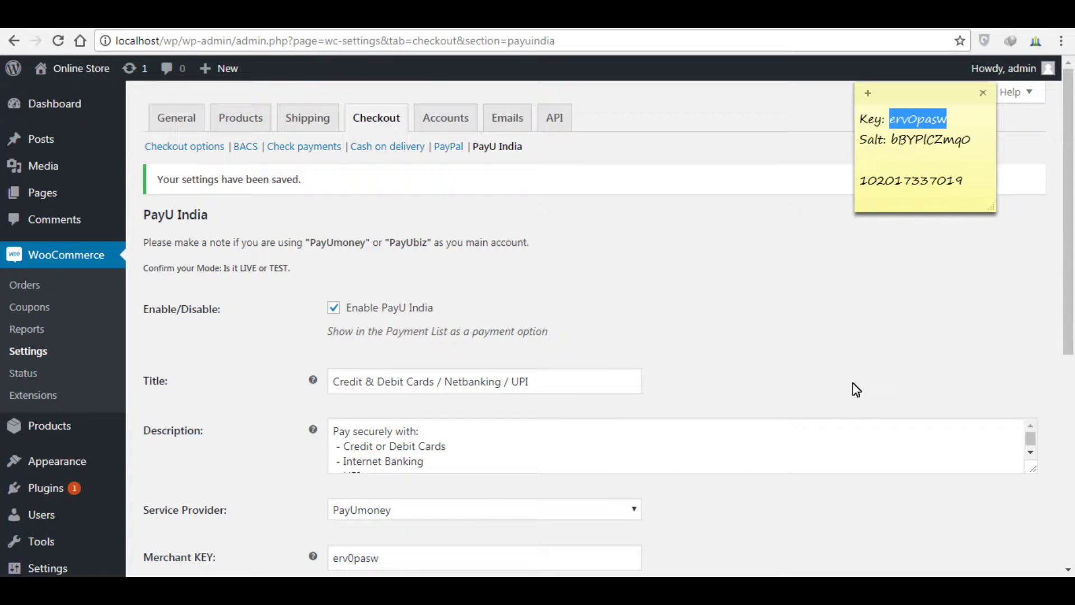
pyautogui.click(1067, 223)
pyautogui.scroll(-1, 1067, 223)
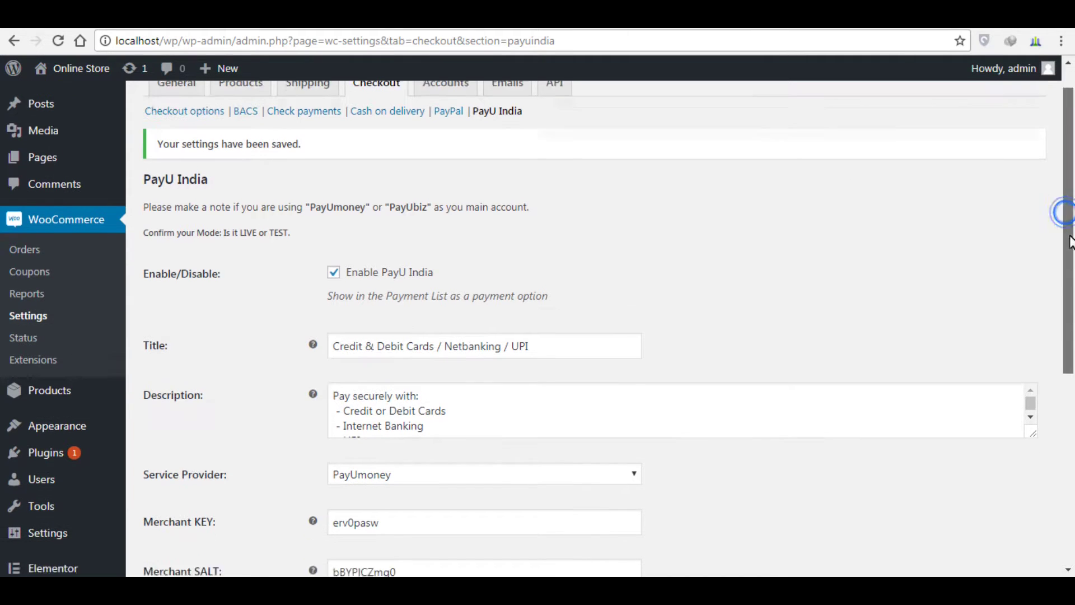
pyautogui.scroll(-1, 1073, 252)
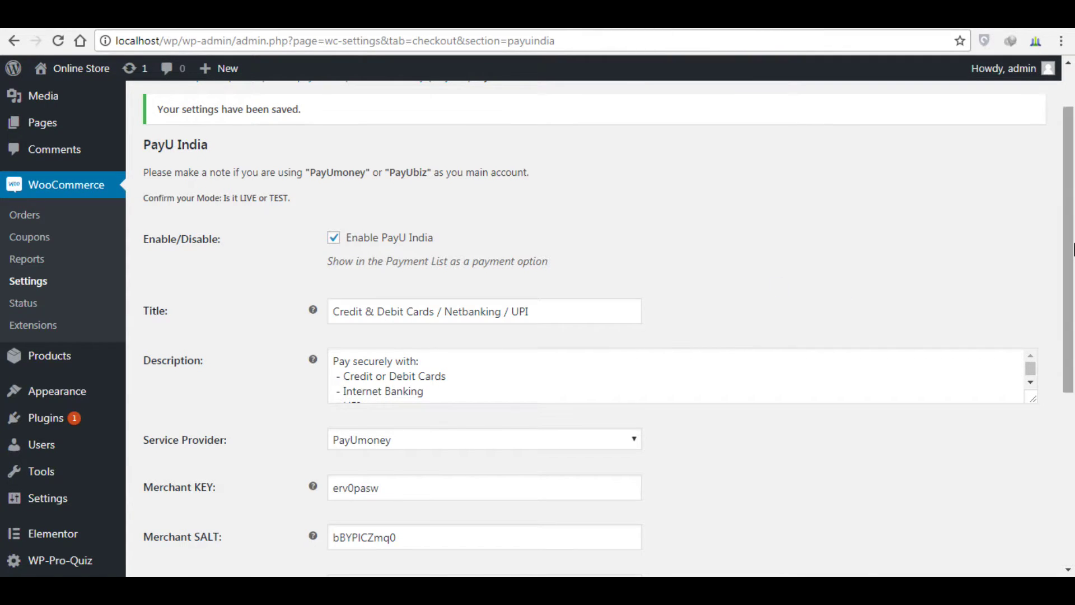
pyautogui.scroll(-1, 1072, 249)
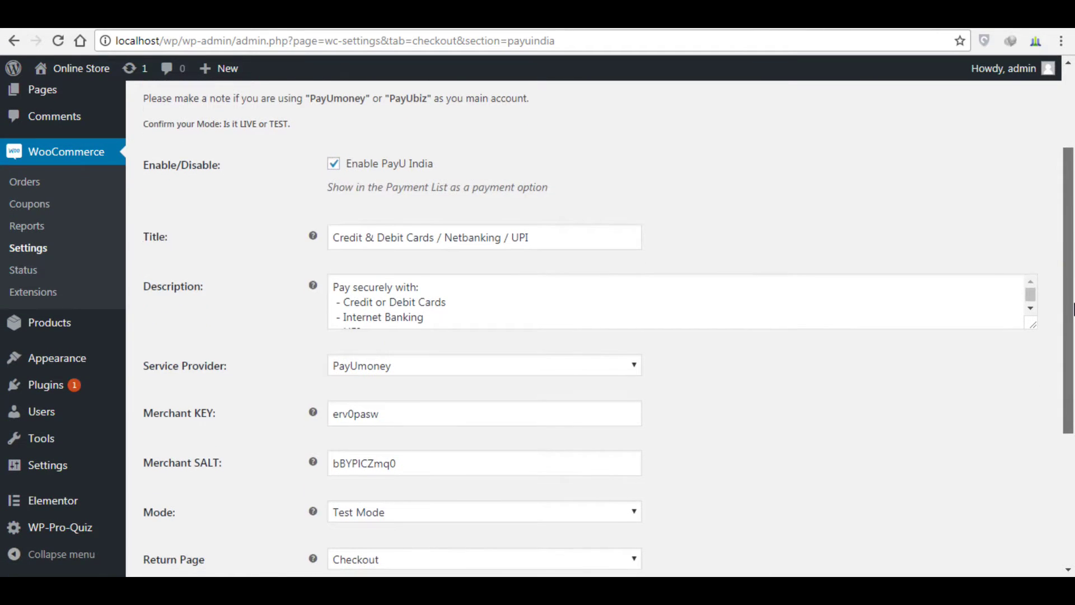
pyautogui.scroll(2, 1072, 308)
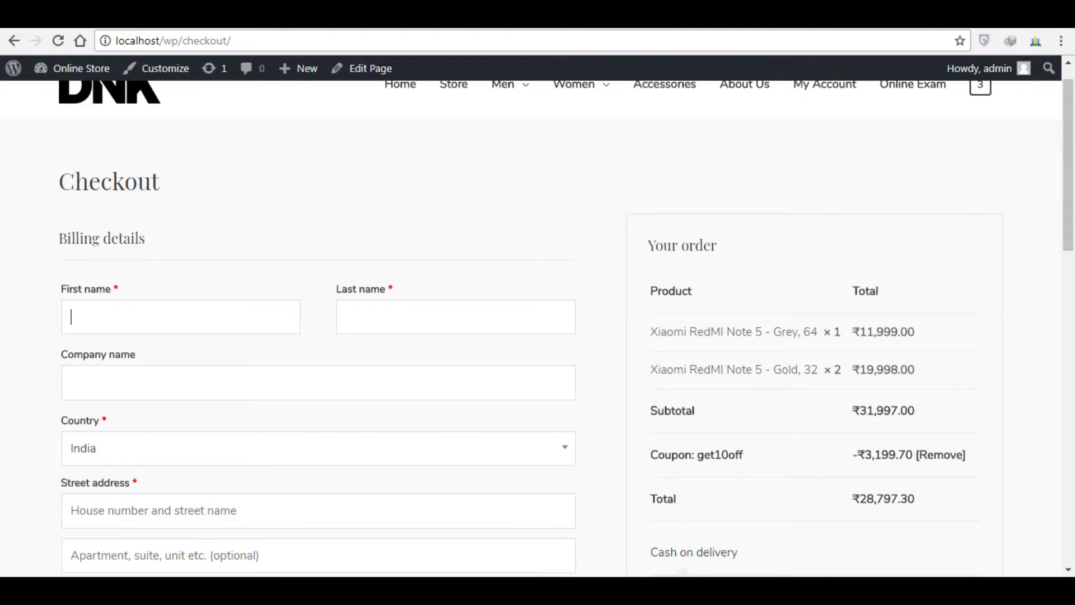
# Step: Remove the Gold Xiaomi RedMI Note 5 from the cart and proceed to checkout
pyautogui.scroll(1, 1070, 161)
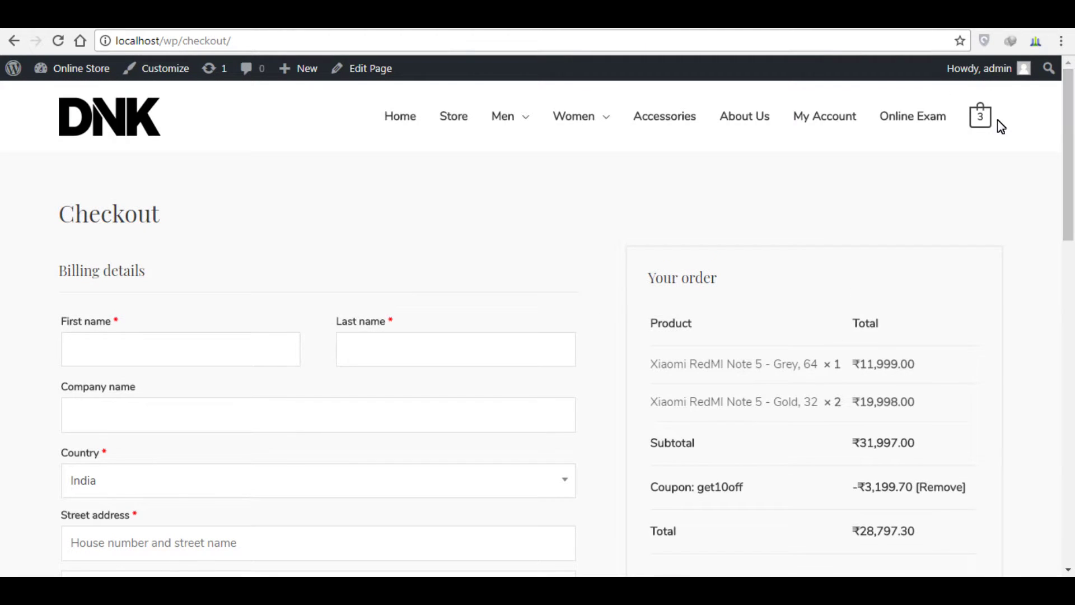
pyautogui.click(983, 123)
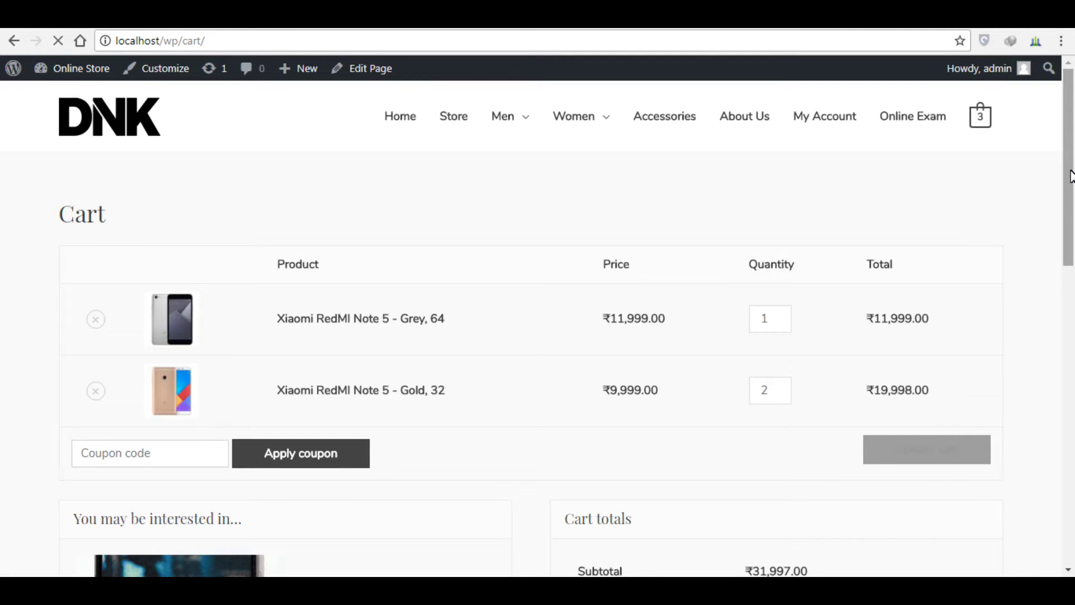
pyautogui.scroll(-2, 822, 243)
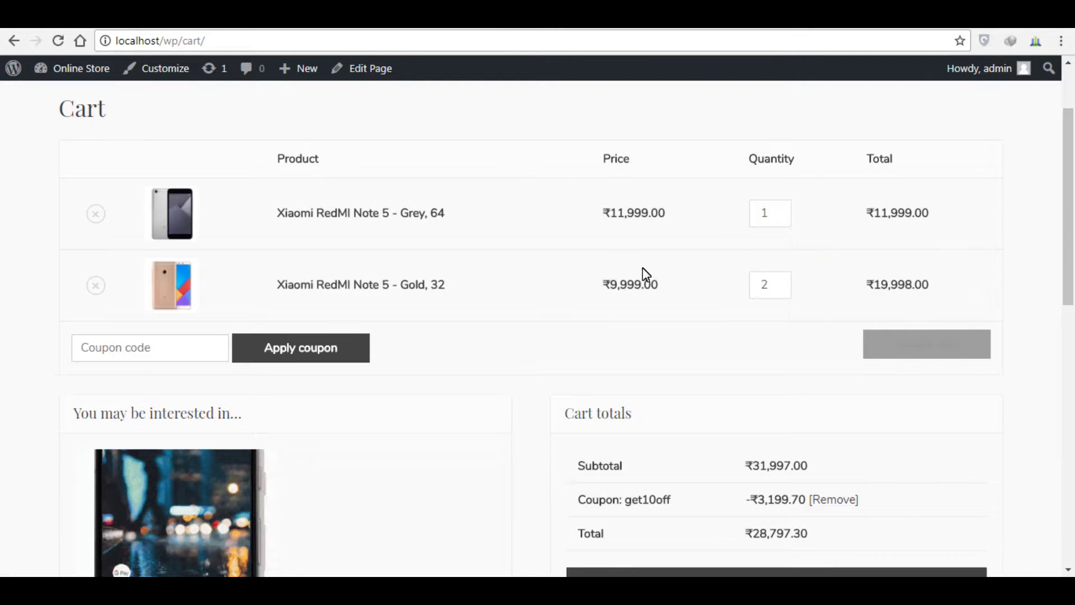
pyautogui.click(95, 286)
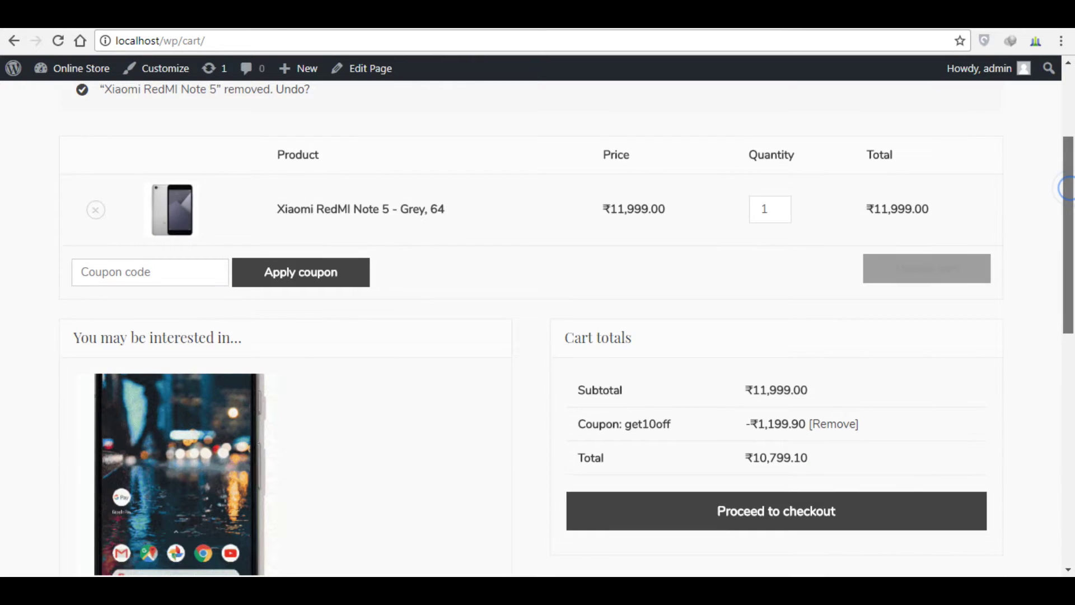
pyautogui.scroll(-2, 1067, 187)
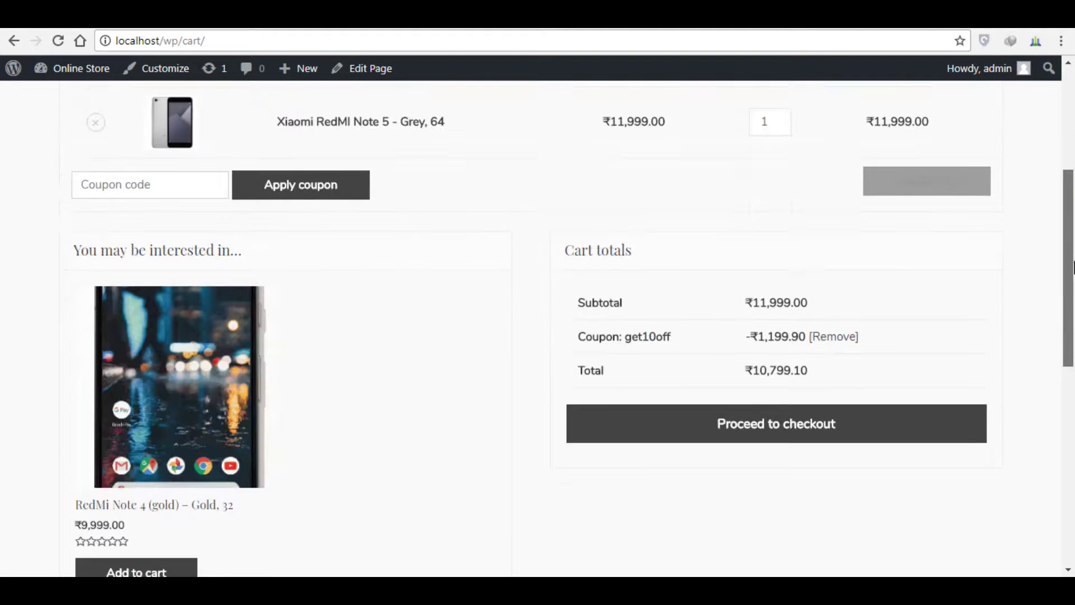
pyautogui.moveTo(1074, 270); pyautogui.dragTo(1073, 291)
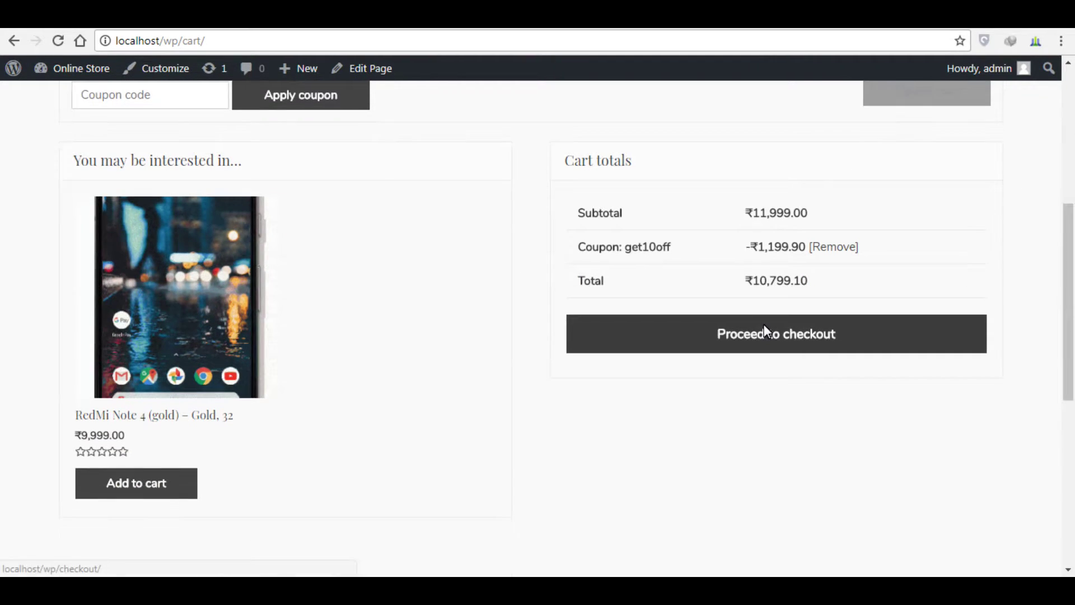
pyautogui.click(764, 327)
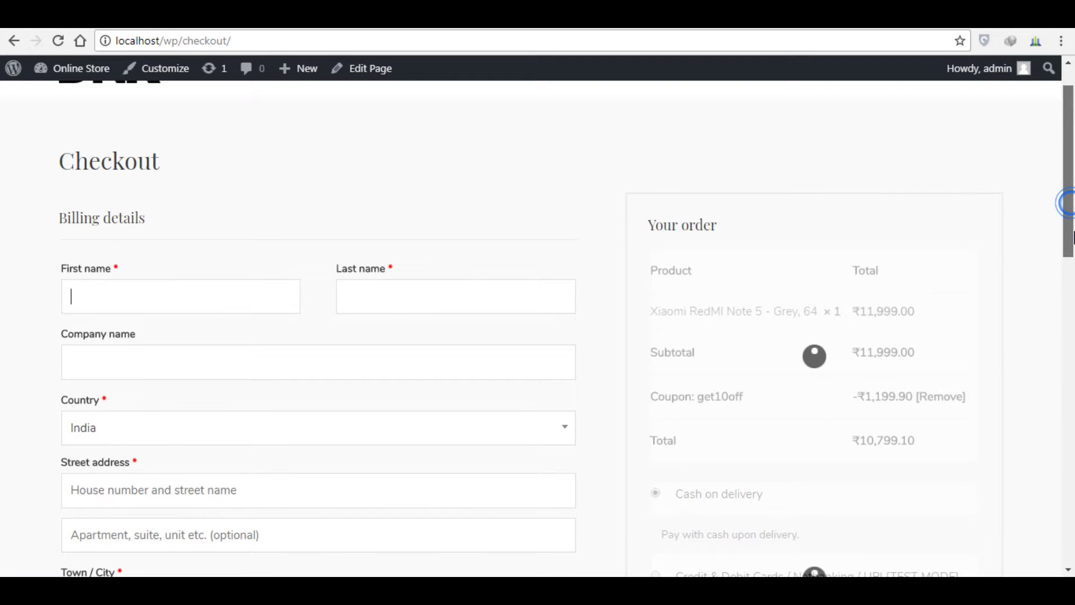
# Step: Select the Credit & Debit Cards / Netbanking / UPI [TEST MODE] payment method
pyautogui.scroll(-4, 678, 360)
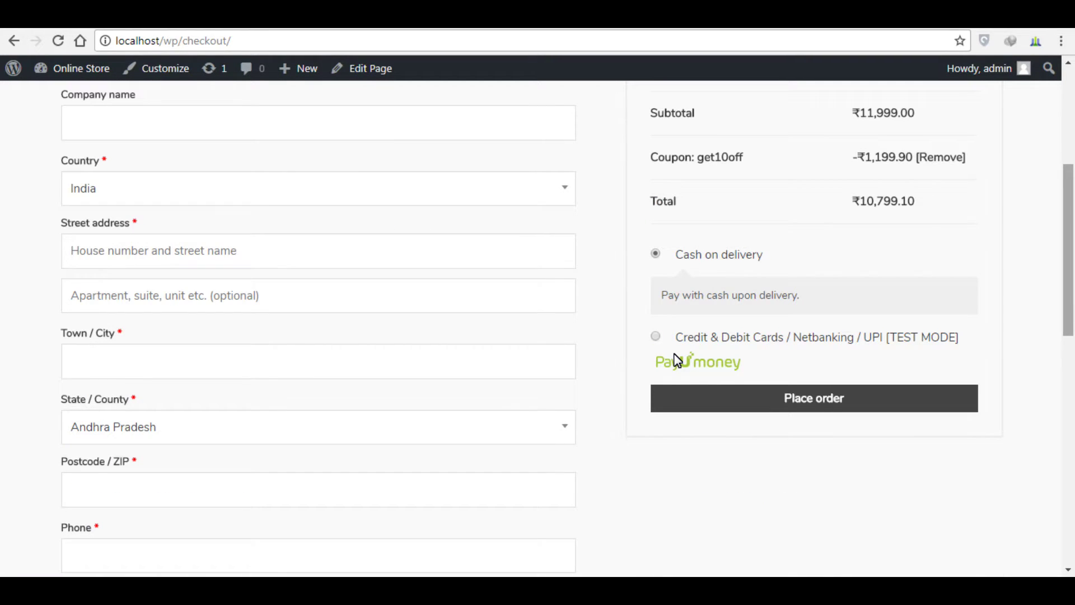
pyautogui.click(656, 337)
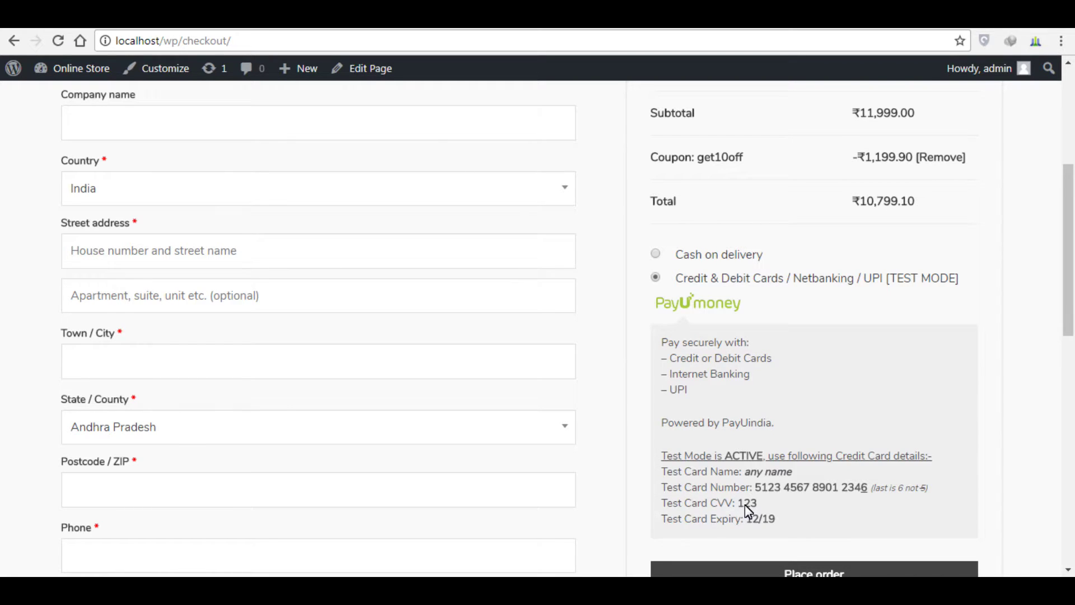
pyautogui.scroll(4, 298, 306)
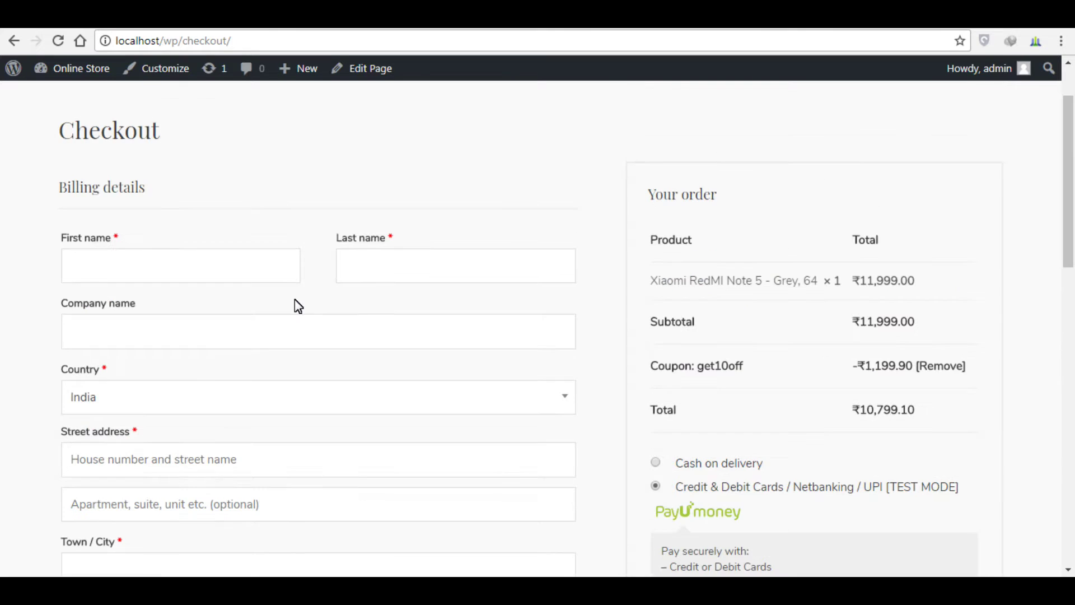
# Step: Enter placeholder first name, last name and street address in Billing details
pyautogui.click(206, 278)
pyautogui.click(219, 255)
pyautogui.write('sdadasdas')
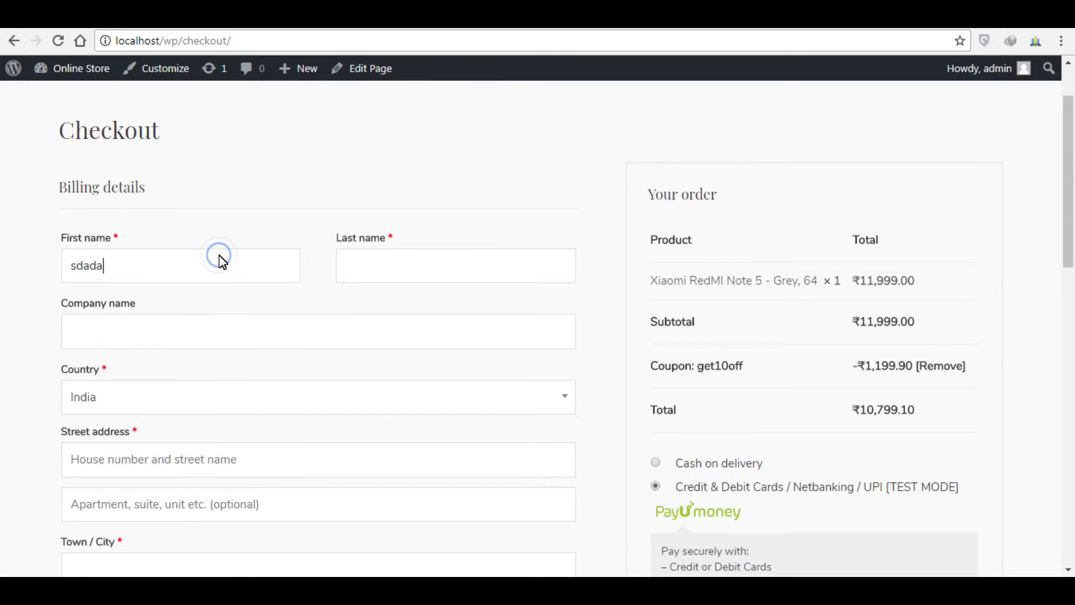
pyautogui.click(461, 272)
pyautogui.write('dfsf')
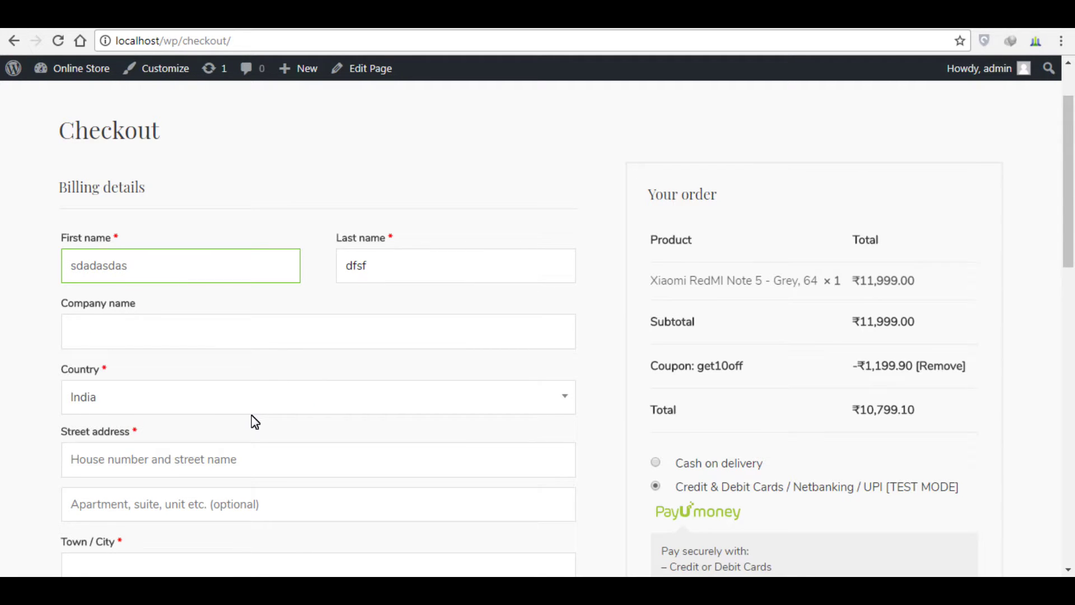
pyautogui.click(261, 466)
pyautogui.write('dsadsa')
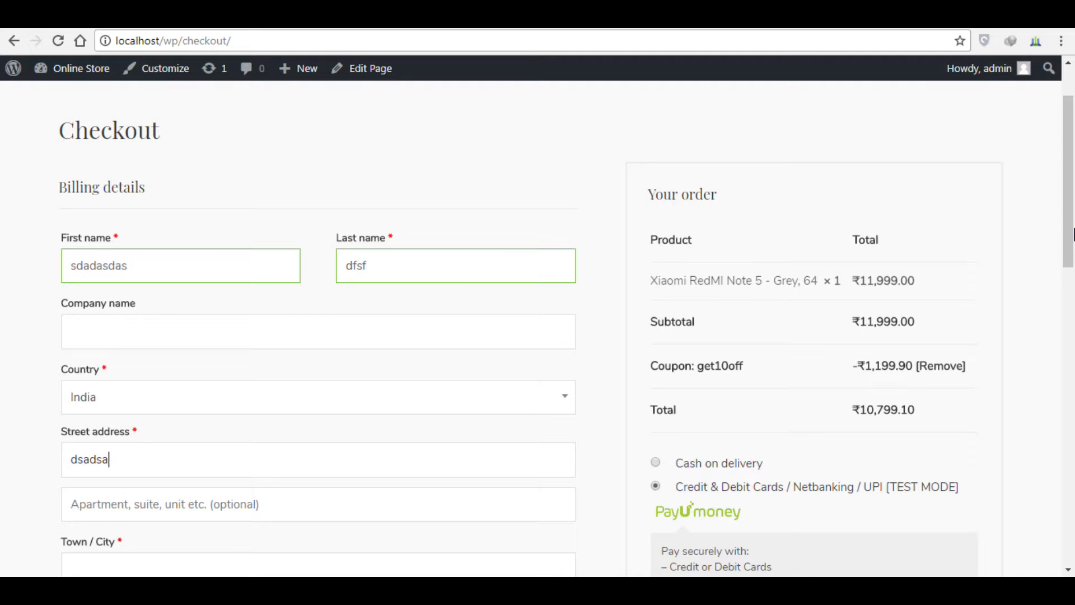
# Step: Fill in the town/city, postcode and phone number, then place the order
pyautogui.scroll(-4, 1067, 238)
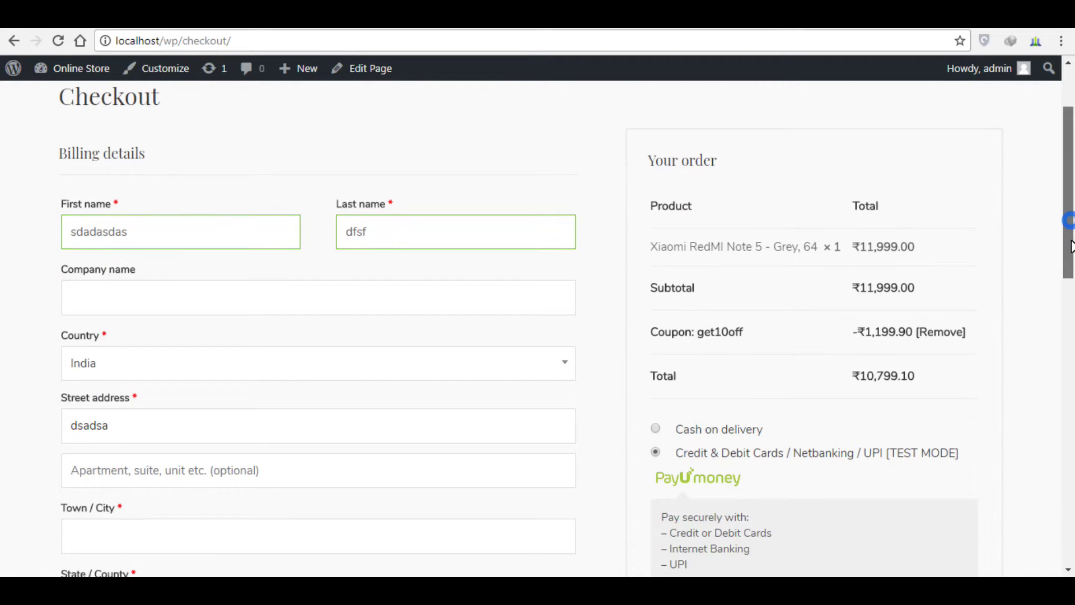
pyautogui.click(321, 351)
pyautogui.write('dsafs')
pyautogui.click(249, 478)
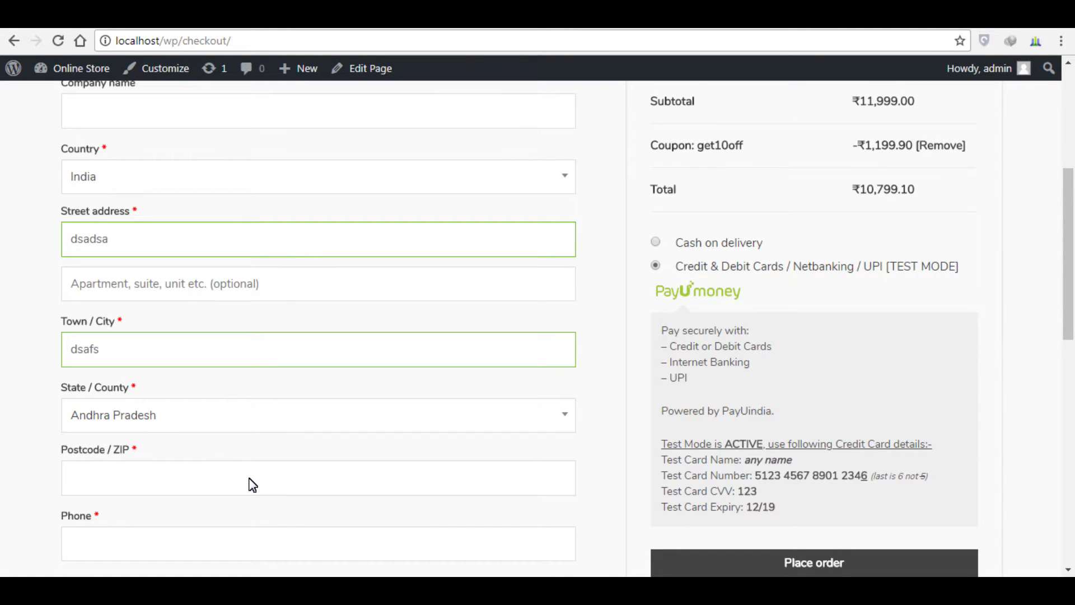
pyautogui.write('560032')
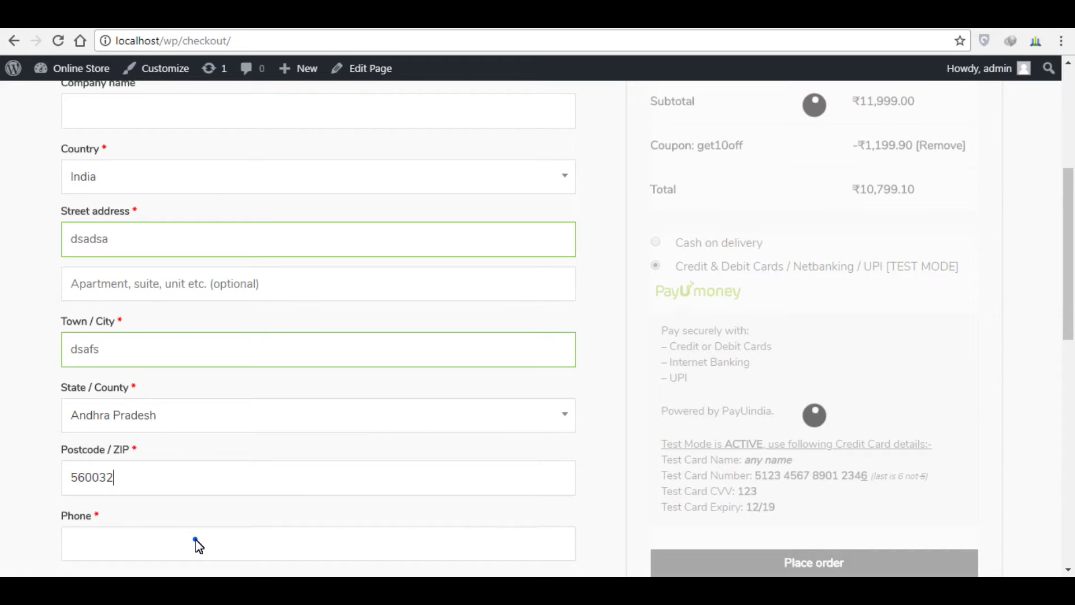
pyautogui.click(196, 539)
pyautogui.write('8')
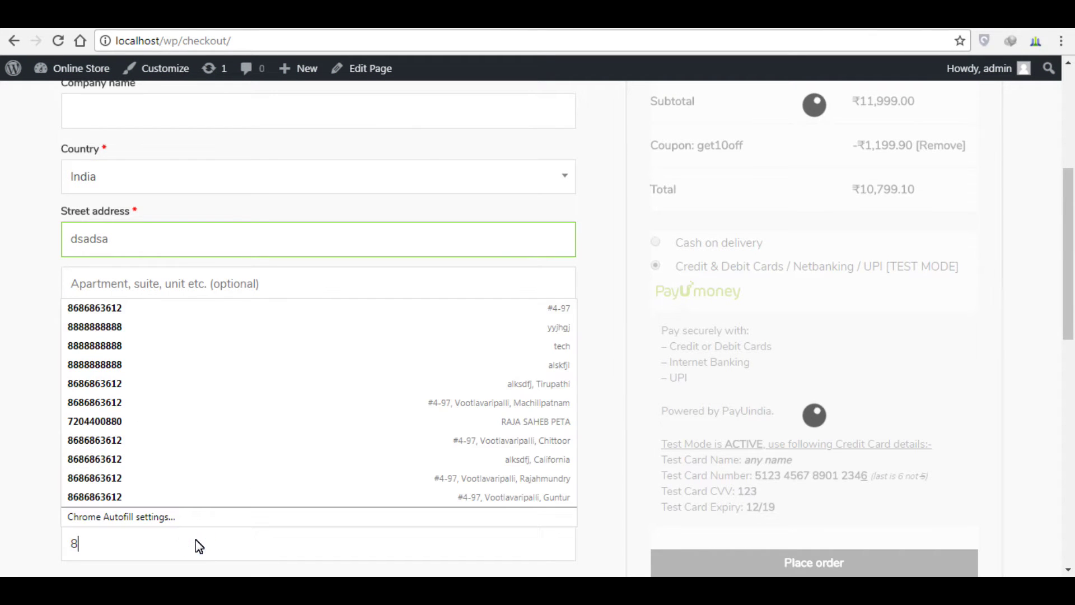
pyautogui.write('88888888')
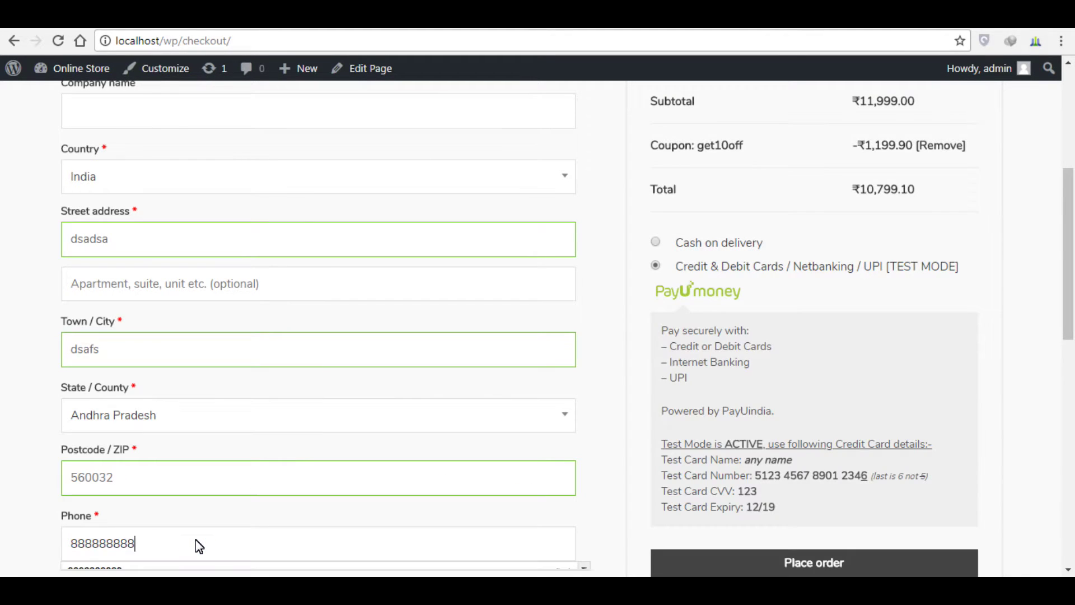
pyautogui.press('BackSpace')
pyautogui.press('BackSpace')
pyautogui.write('888')
pyautogui.moveTo(1070, 264); pyautogui.dragTo(1073, 330)
pyautogui.scroll(-2, 1073, 331)
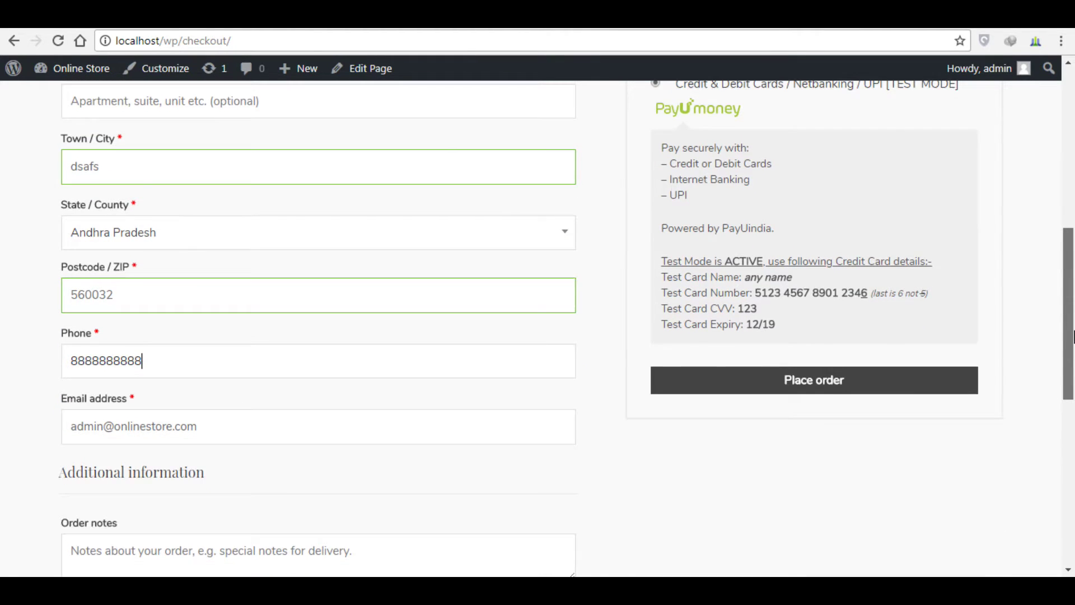
pyautogui.scroll(2, 1070, 324)
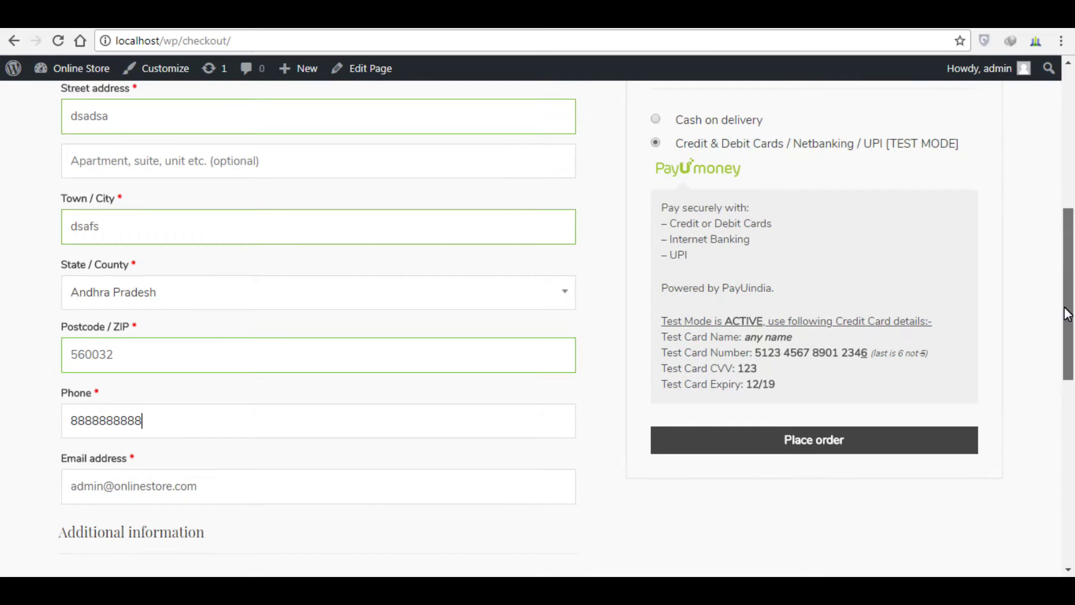
pyautogui.click(840, 448)
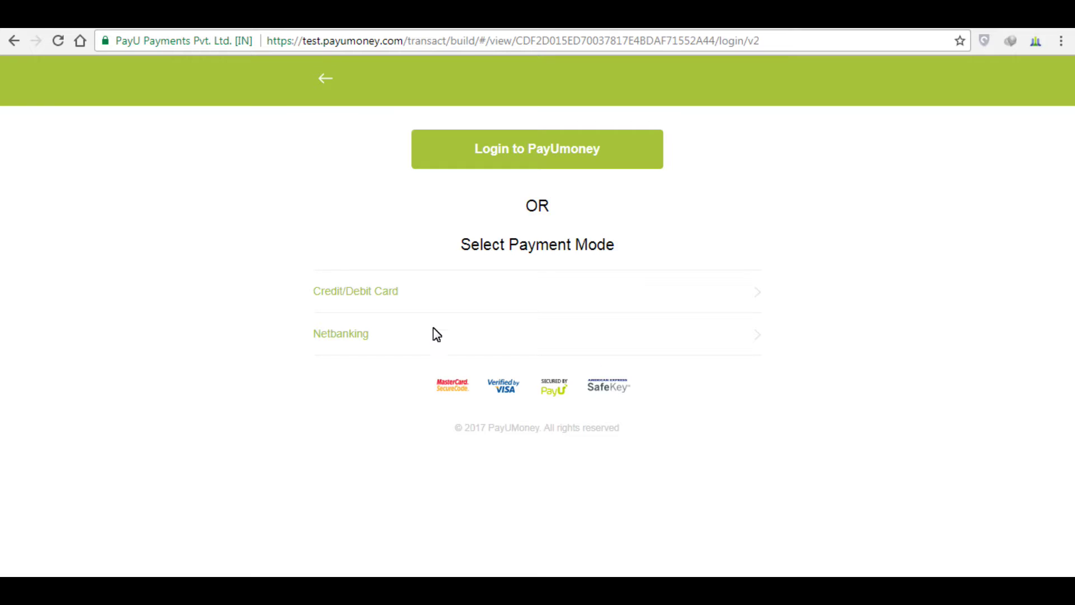
# Step: Pay ₹10,799.10 by Credit/Debit Card using the test card number, expiry 12/19 and CVV
pyautogui.click(379, 301)
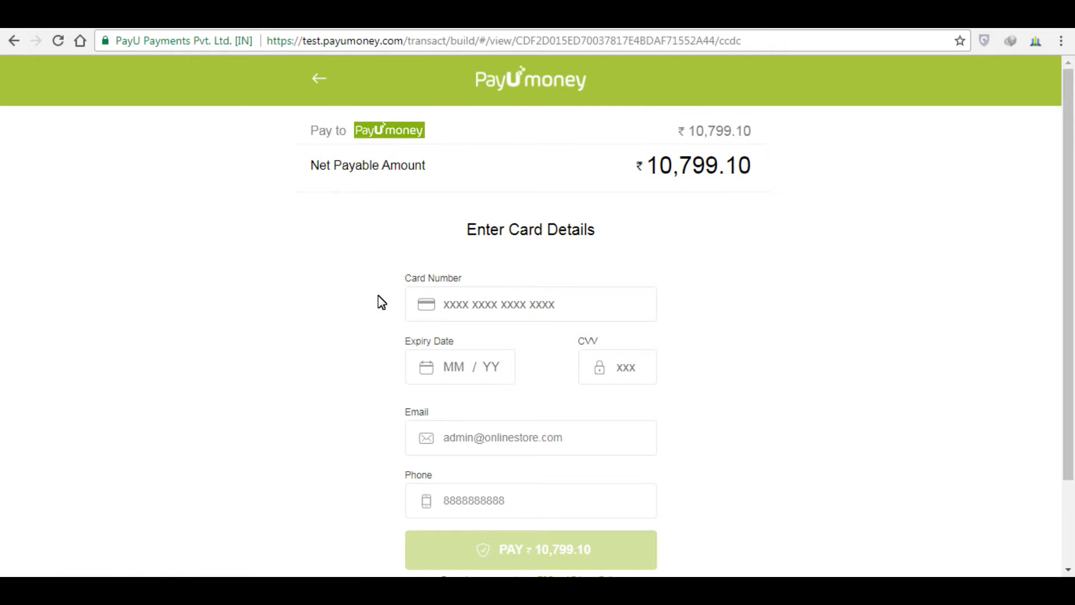
pyautogui.click(523, 305)
pyautogui.write('5123 4567 89')
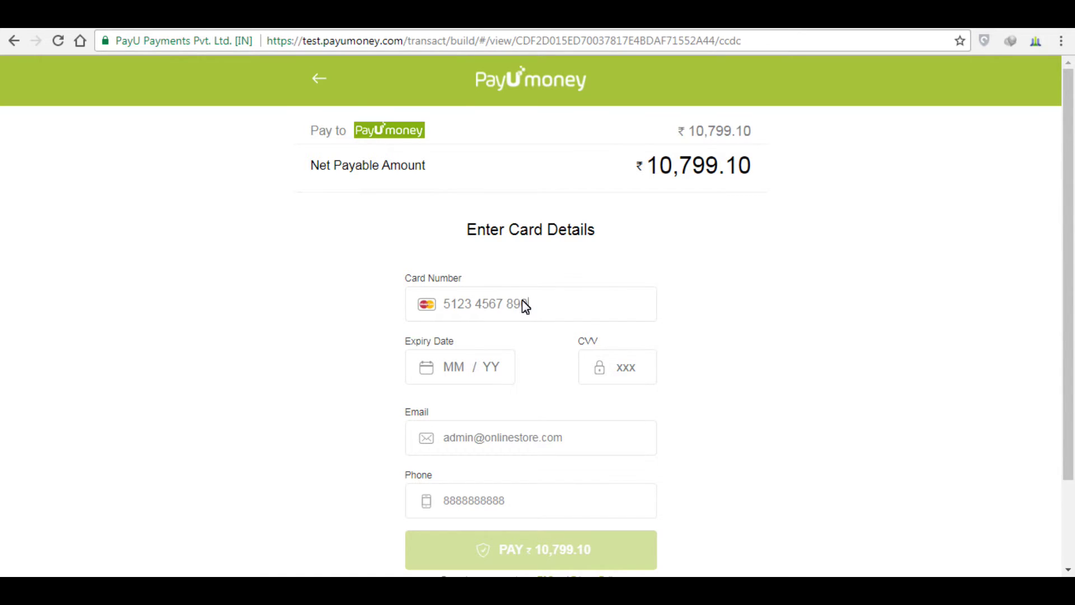
pyautogui.write('01 2346')
pyautogui.click(469, 372)
pyautogui.click(463, 368)
pyautogui.write('12 /19123')
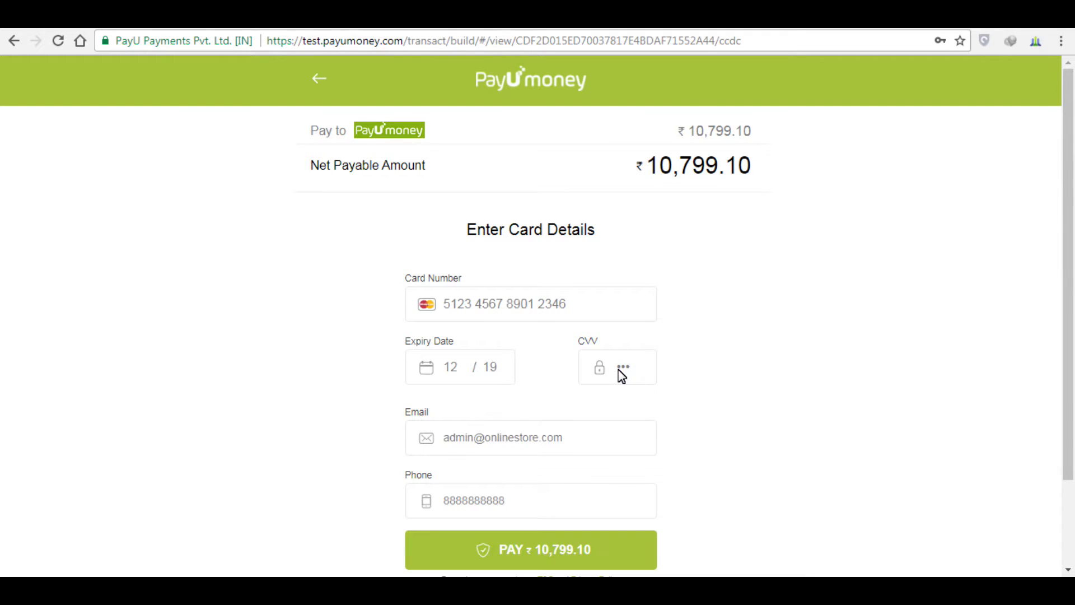
pyautogui.click(546, 555)
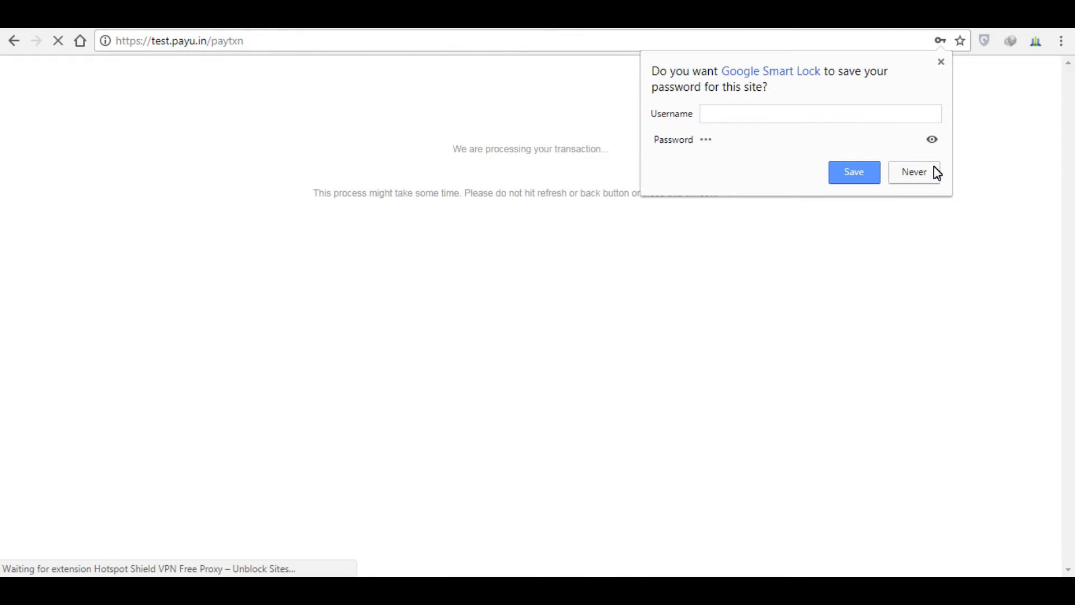
# Step: Decline Google Smart Lock's save-password prompt while PayU redirects back
pyautogui.click(918, 174)
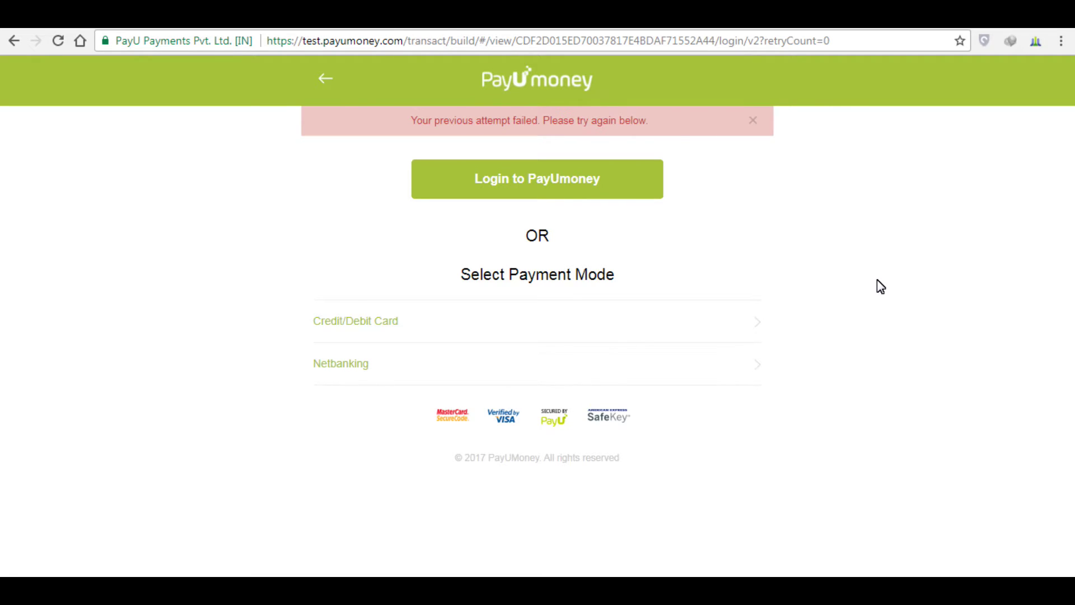
# Step: Retry the ₹10,799.10 card payment with the PayU test card, expiry 12/19 and its CVV
pyautogui.click(752, 119)
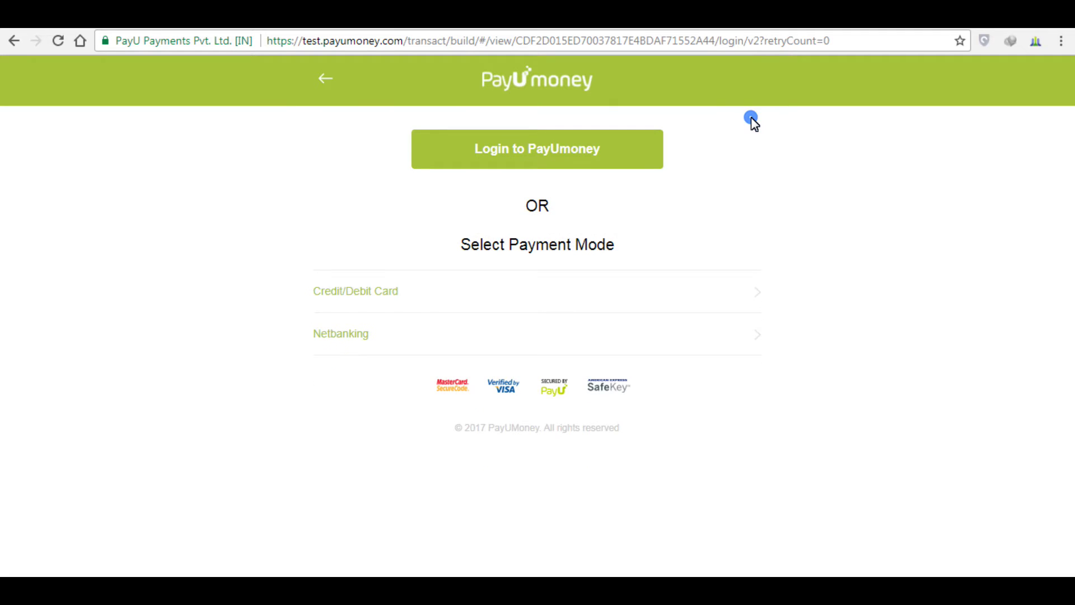
pyautogui.click(381, 300)
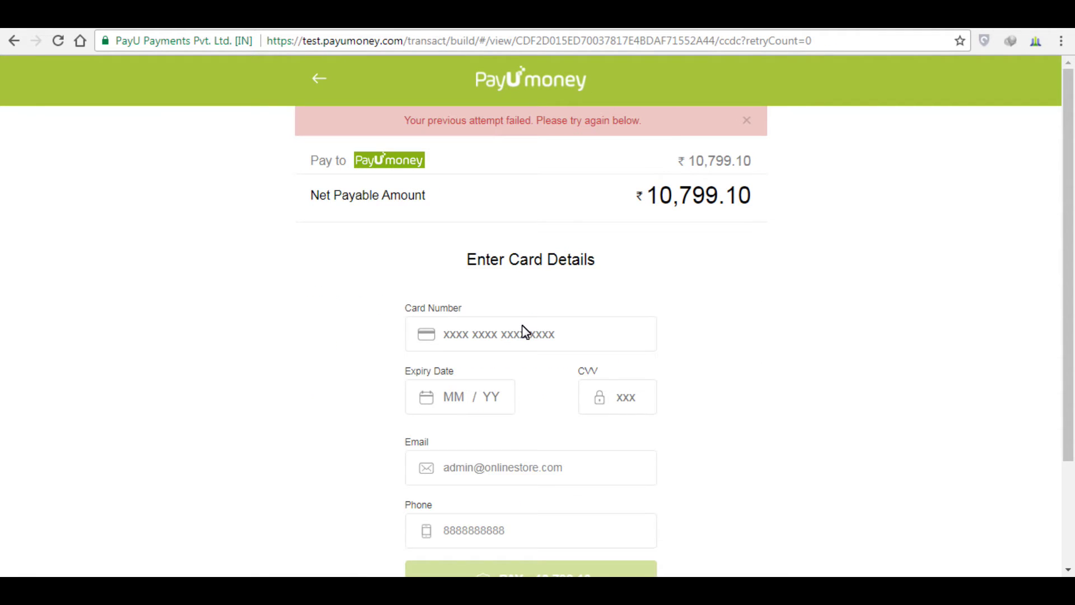
pyautogui.click(522, 333)
pyautogui.write('51')
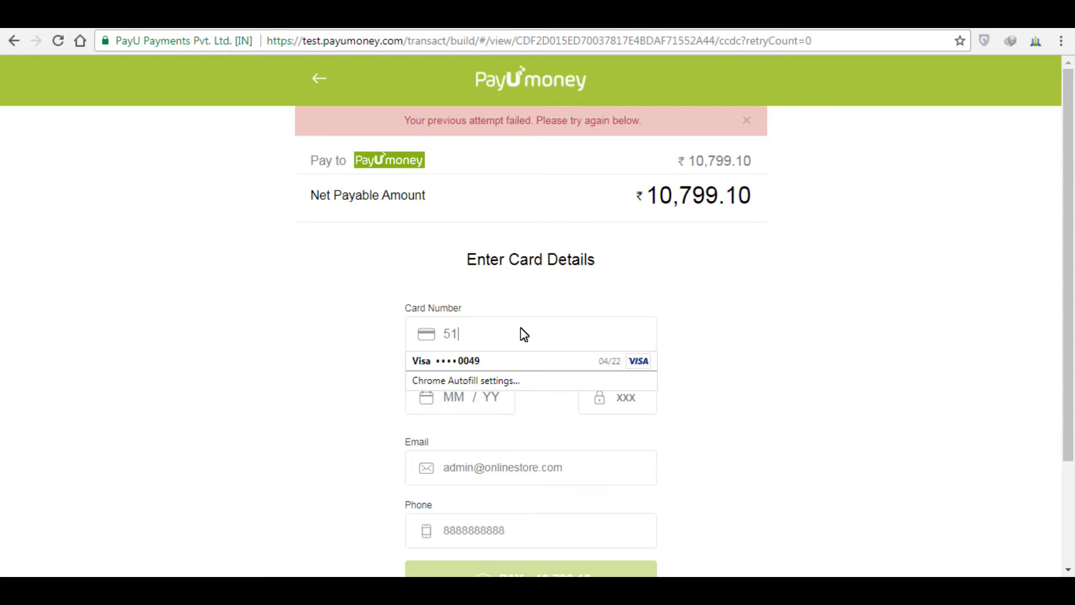
pyautogui.write('23 45')
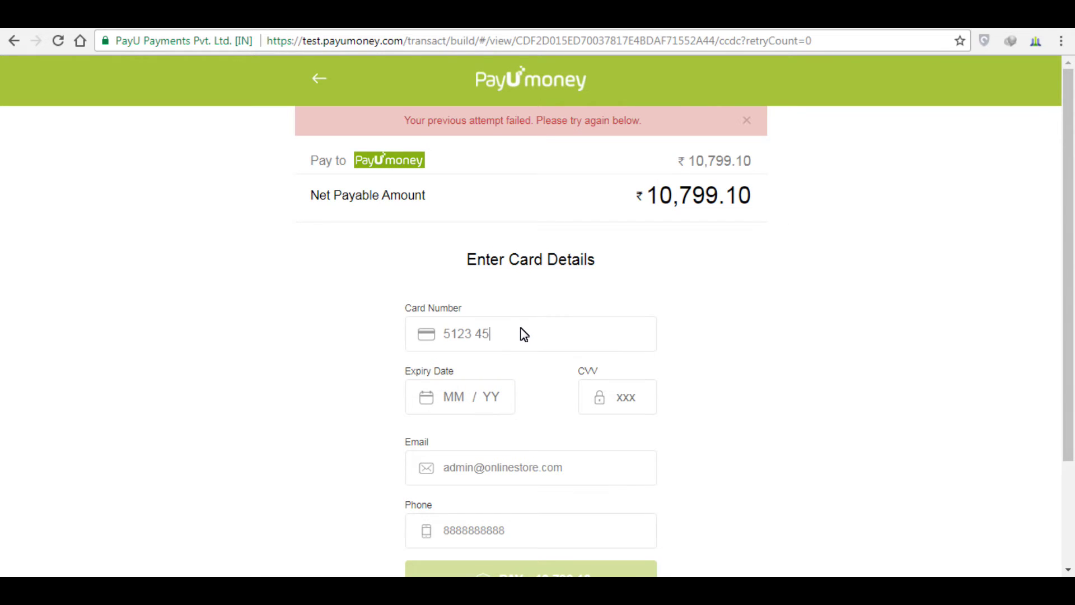
pyautogui.write('67 8901 2346')
pyautogui.click(458, 405)
pyautogui.write('12 /1912')
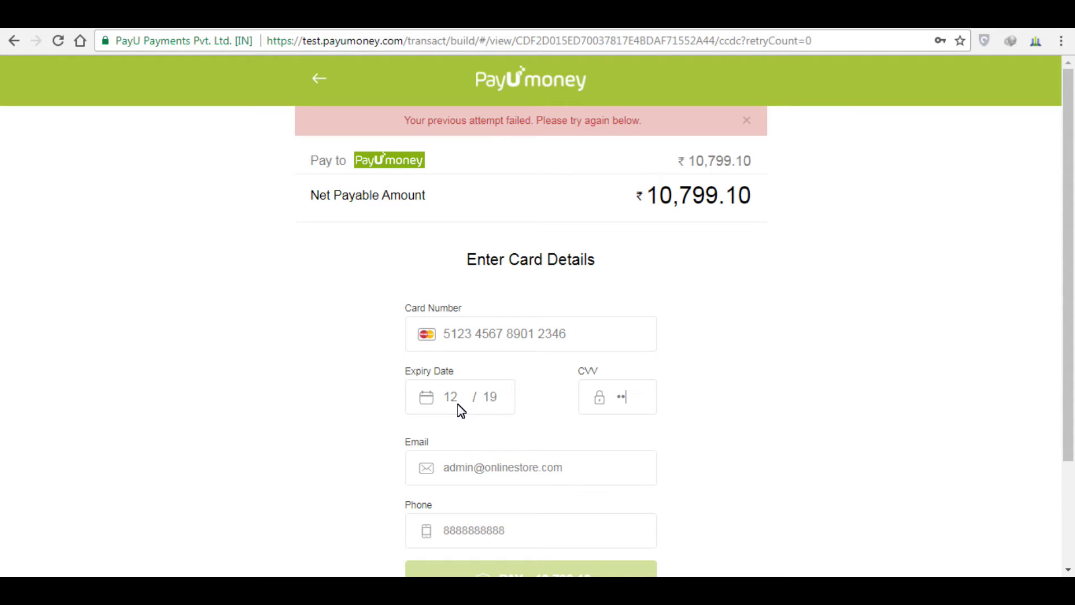
pyautogui.write('3')
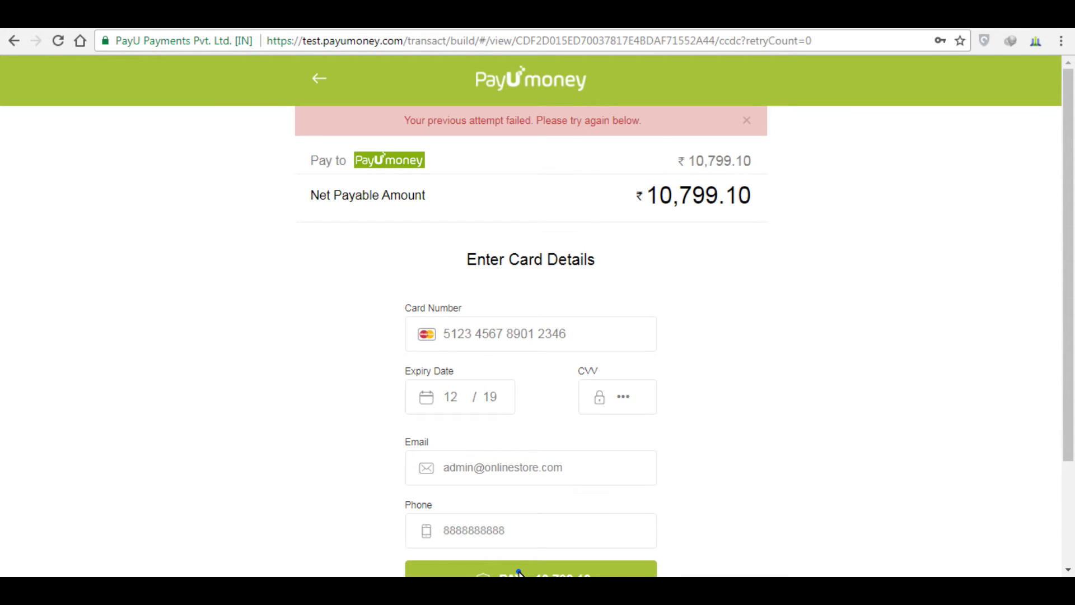
pyautogui.click(519, 573)
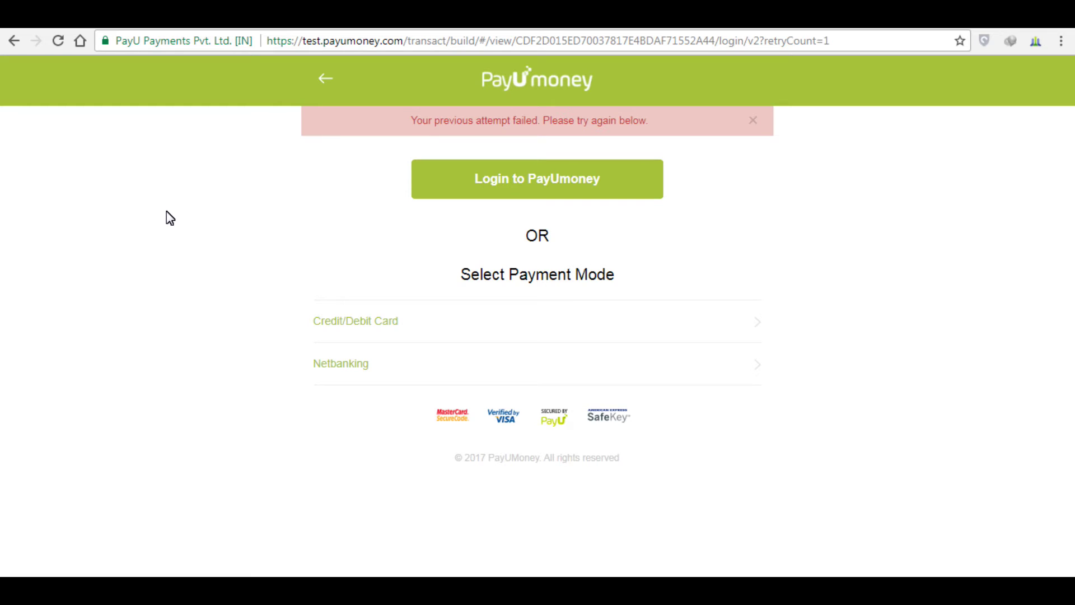
# Step: Back out of the failed PayUmoney payment pages, past the cancel-payment prompt
pyautogui.click(12, 41)
pyautogui.click(12, 41)
pyautogui.click(12, 41)
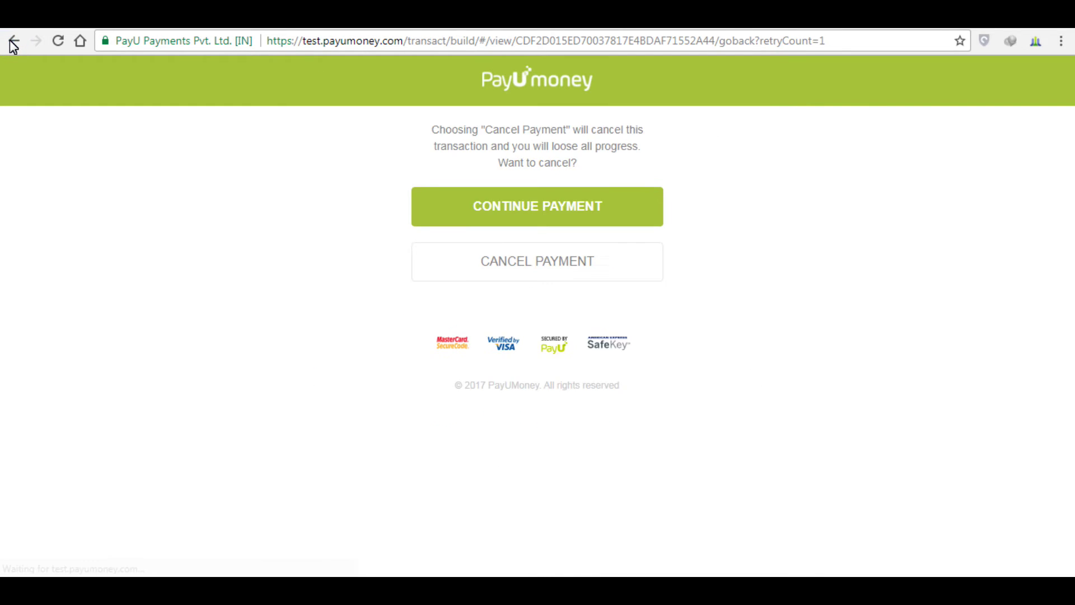
pyautogui.click(11, 41)
pyautogui.click(12, 41)
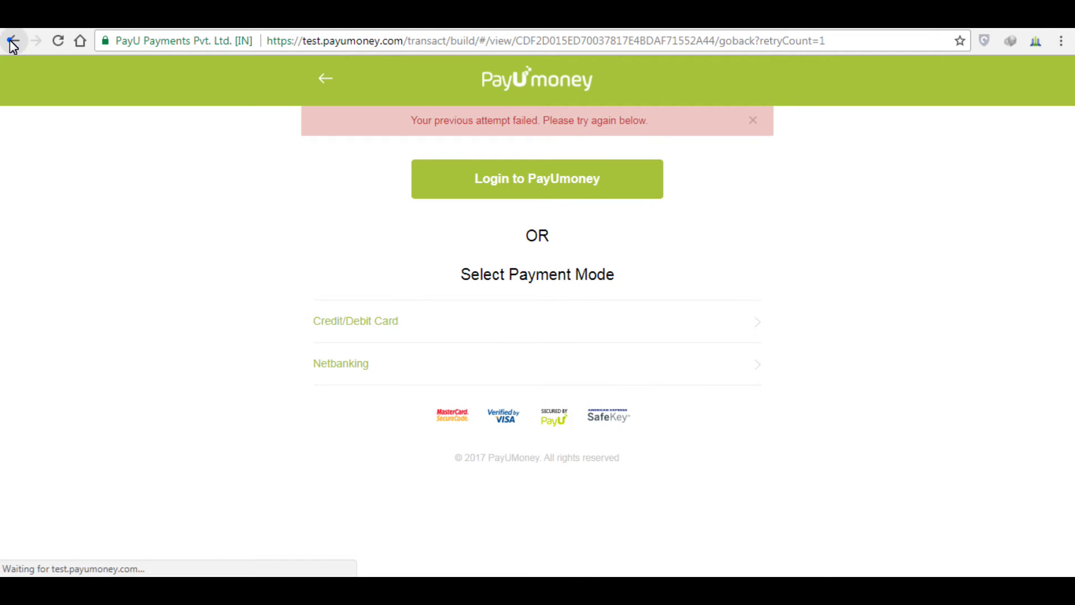
pyautogui.click(12, 41)
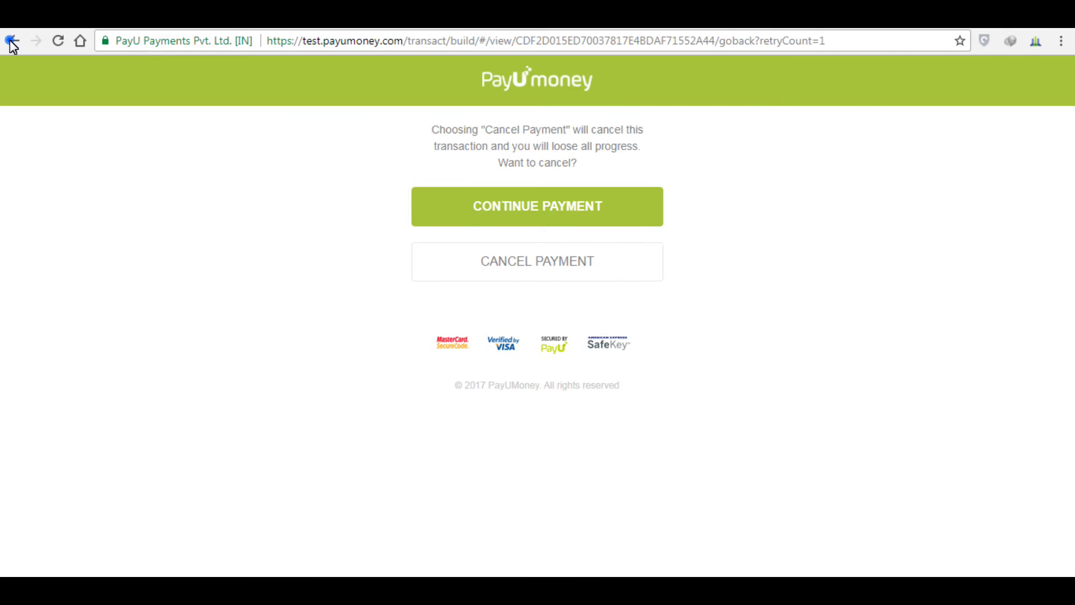
pyautogui.click(12, 41)
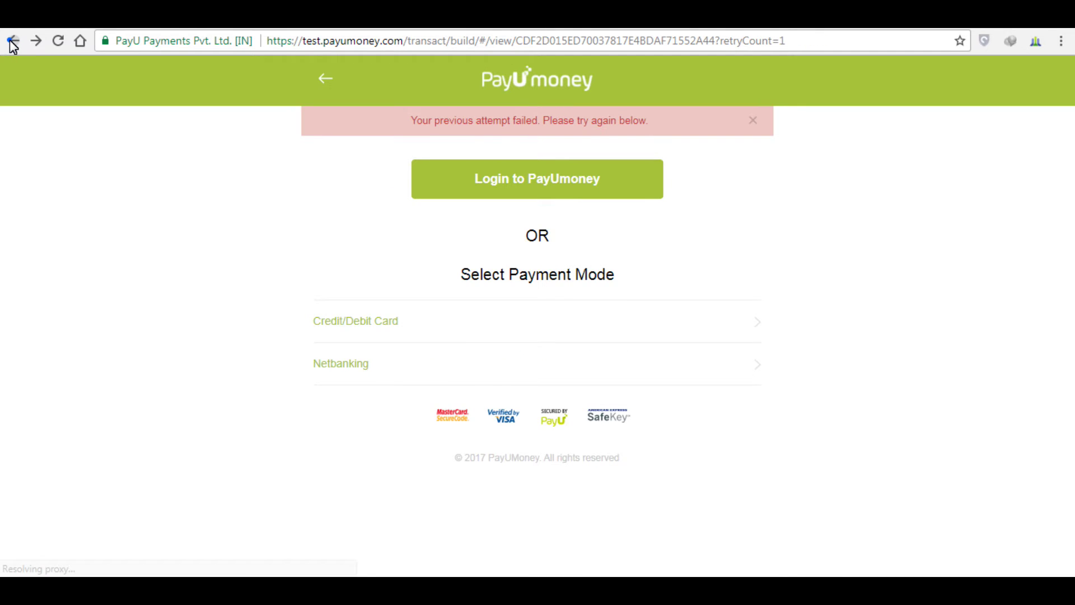
pyautogui.click(12, 43)
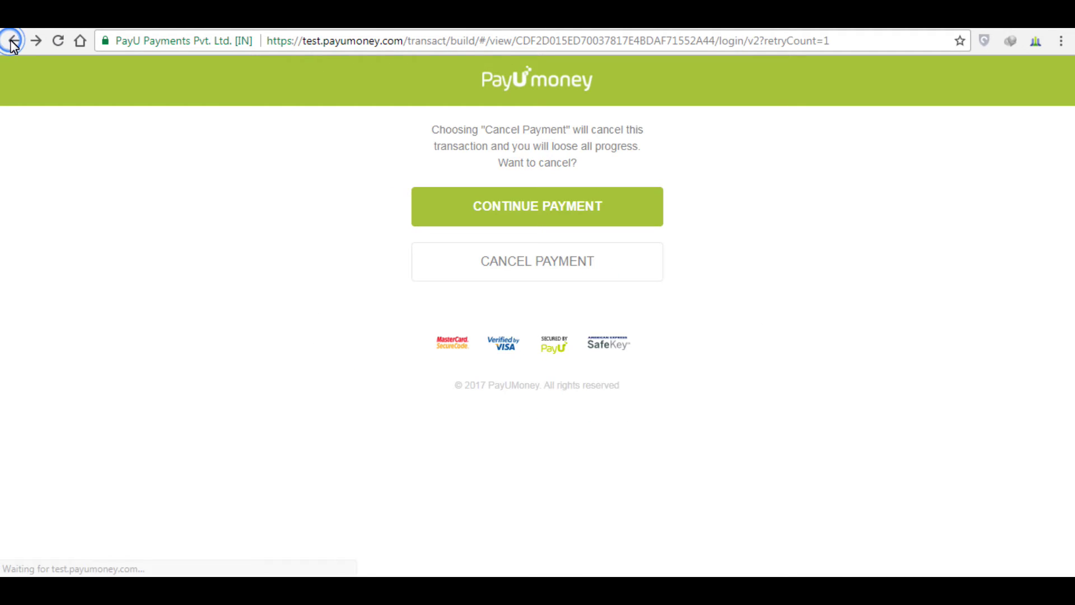
# Step: Load the local WordPress store at localhost/wp
pyautogui.click(400, 40)
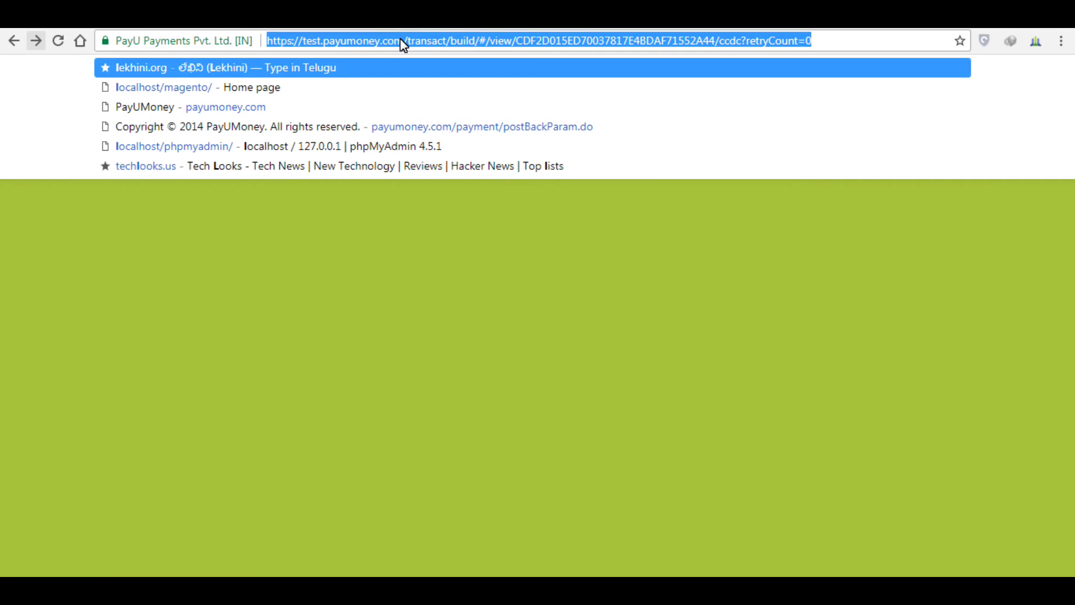
pyautogui.write('lo')
pyautogui.press('Right')
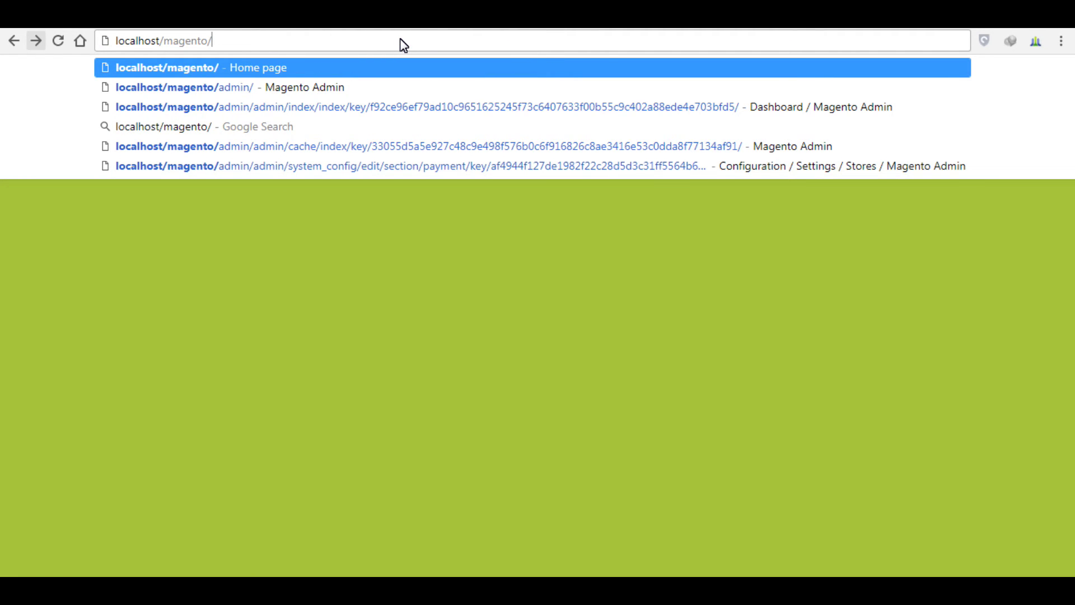
pyautogui.press('BackSpace')
pyautogui.press('BackSpace')
pyautogui.press('BackSpace')
pyautogui.press('BackSpace')
pyautogui.press('BackSpace')
pyautogui.press('BackSpace')
pyautogui.press('BackSpace')
pyautogui.press('BackSpace')
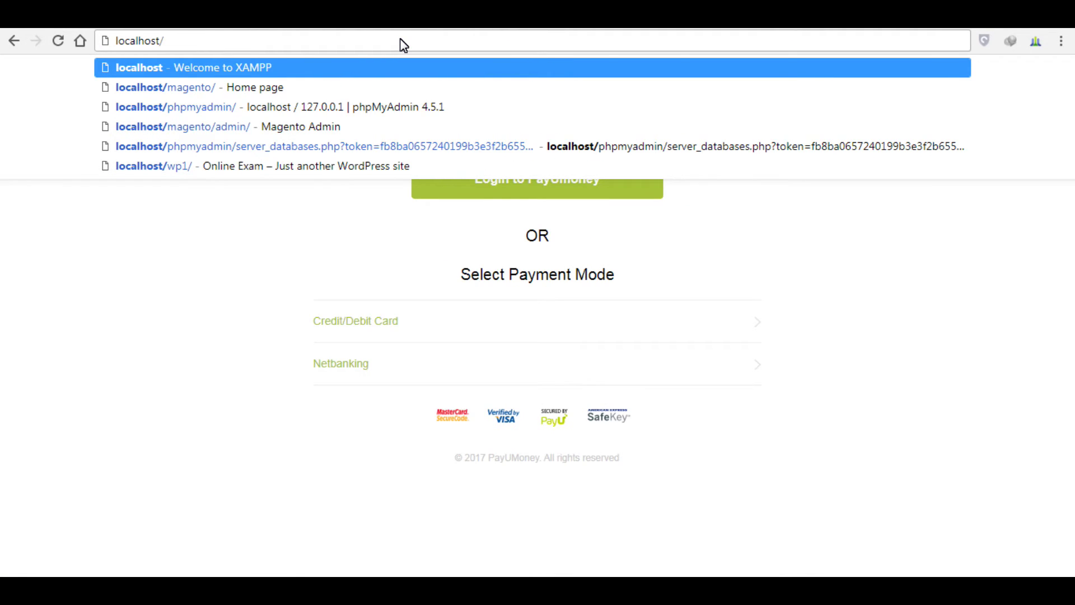
pyautogui.write('wp')
pyautogui.press('Return')
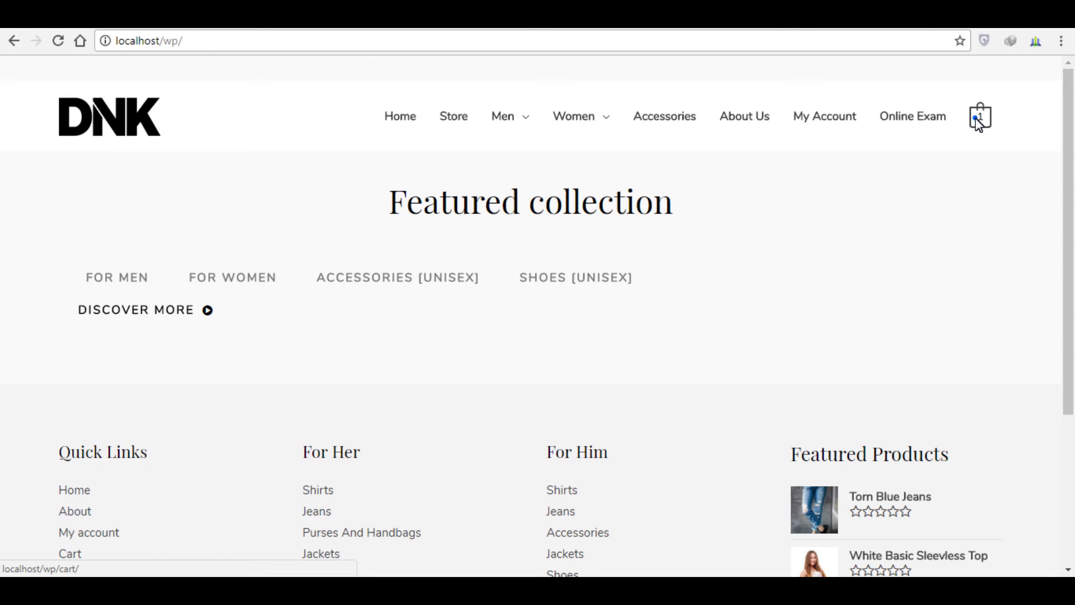
# Step: Check out the Xiaomi RedMI Note 5 from the mini-cart, paying with cash on delivery
pyautogui.moveTo(978, 123)
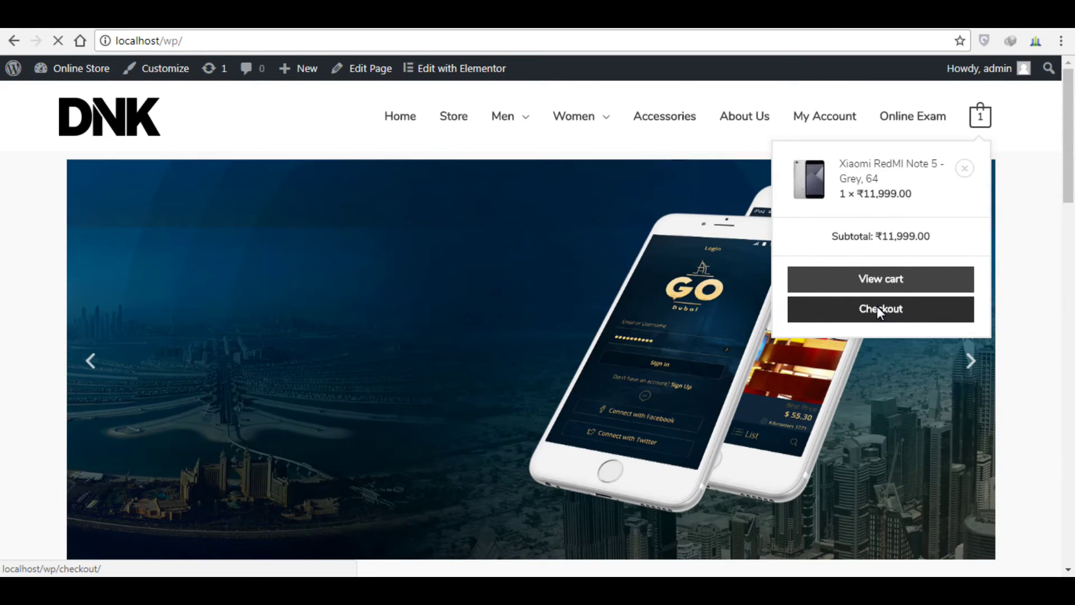
pyautogui.click(877, 308)
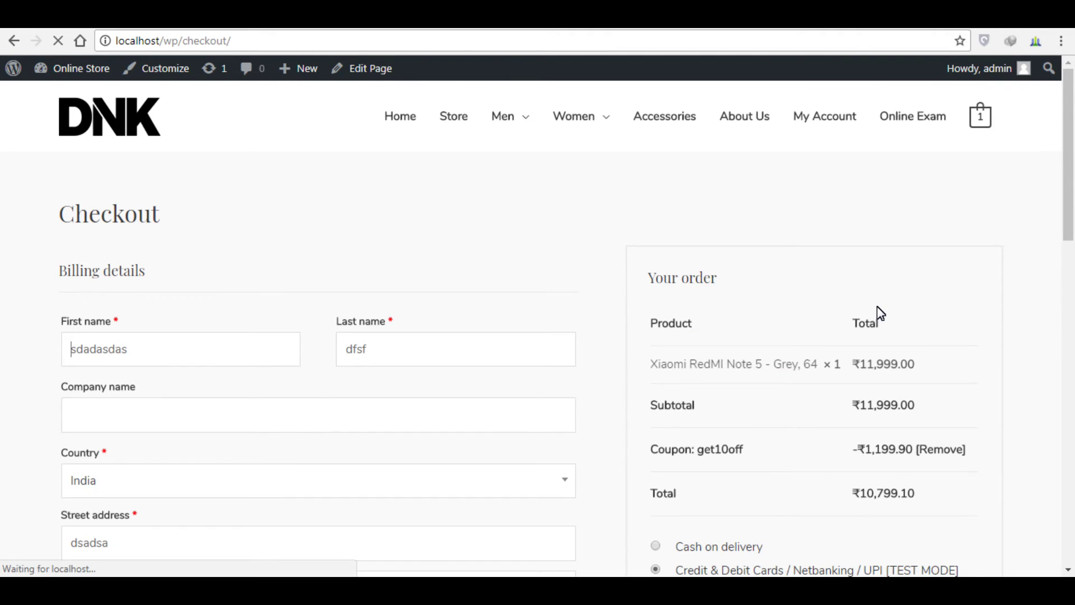
pyautogui.scroll(-6, 659, 193)
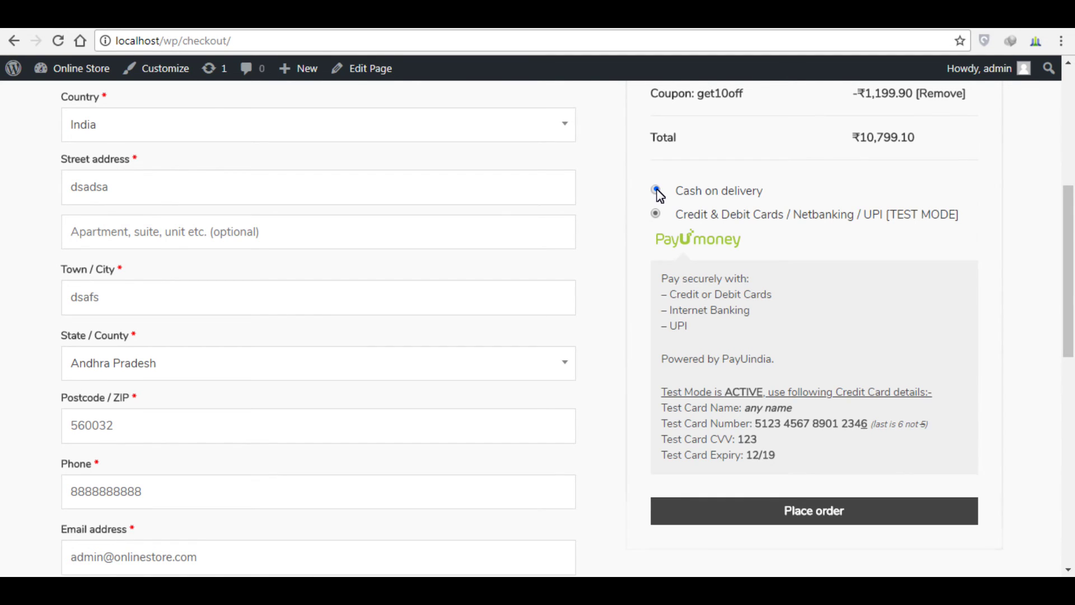
pyautogui.click(657, 190)
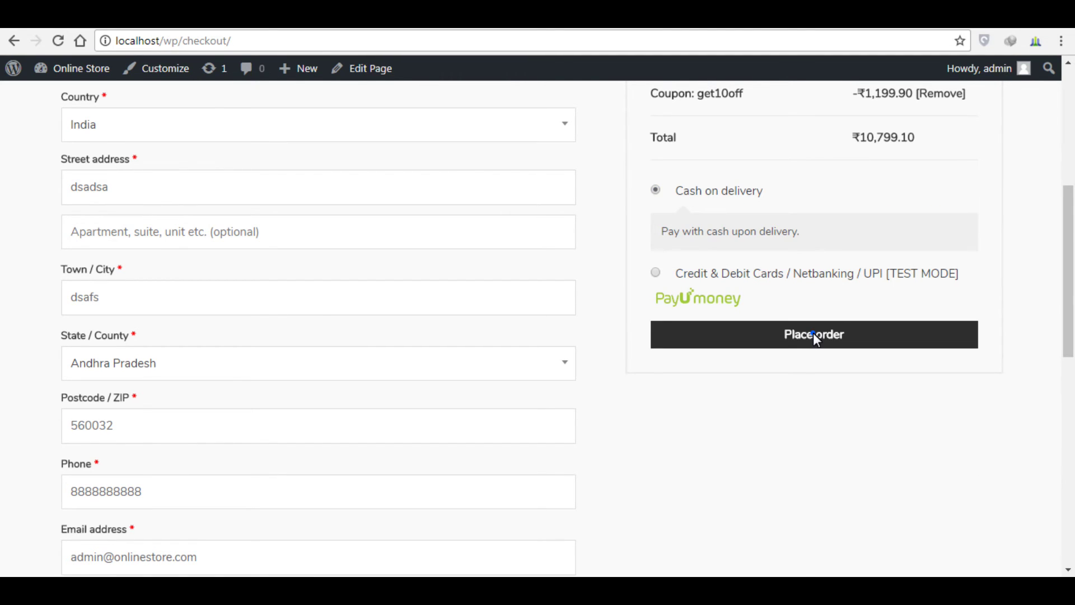
pyautogui.click(814, 334)
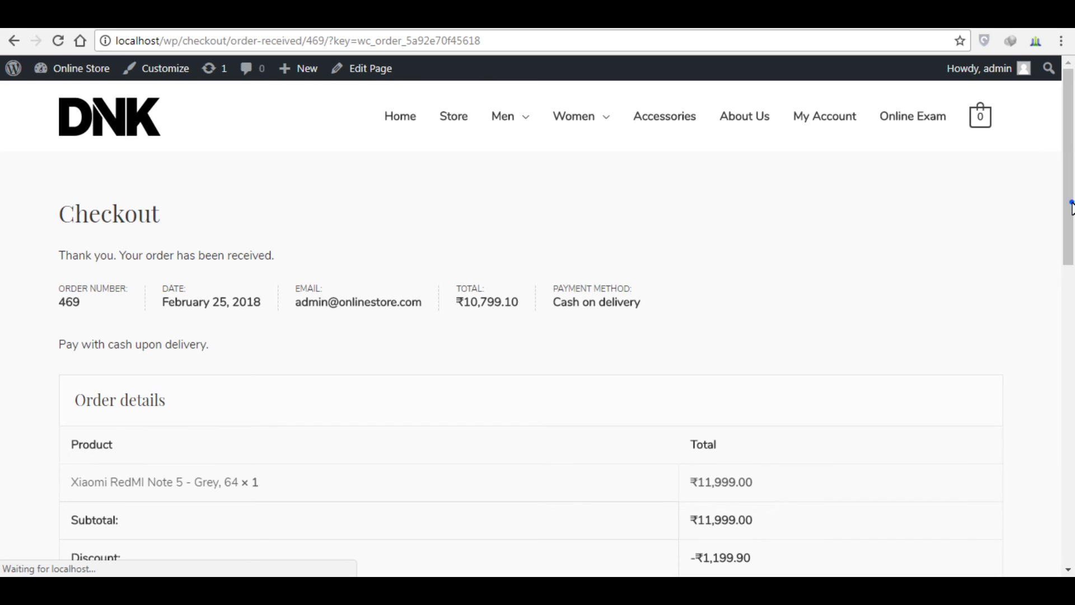
# Step: Review the ₹10,799.10 cash-on-delivery order confirmation, then go to My Account
pyautogui.moveTo(1071, 204); pyautogui.dragTo(1072, 242)
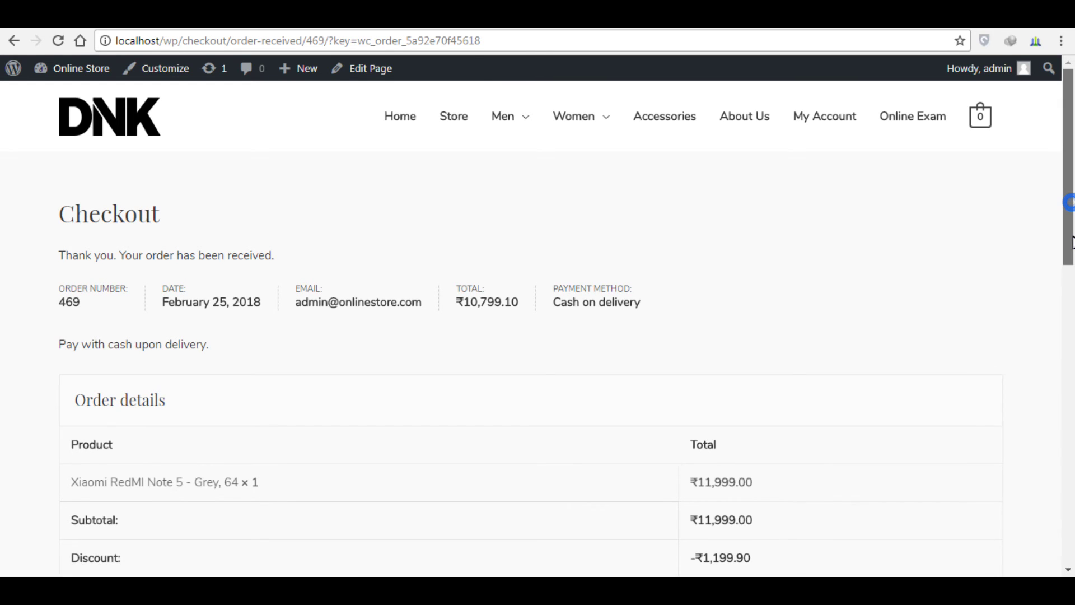
pyautogui.scroll(-6, 724, 242)
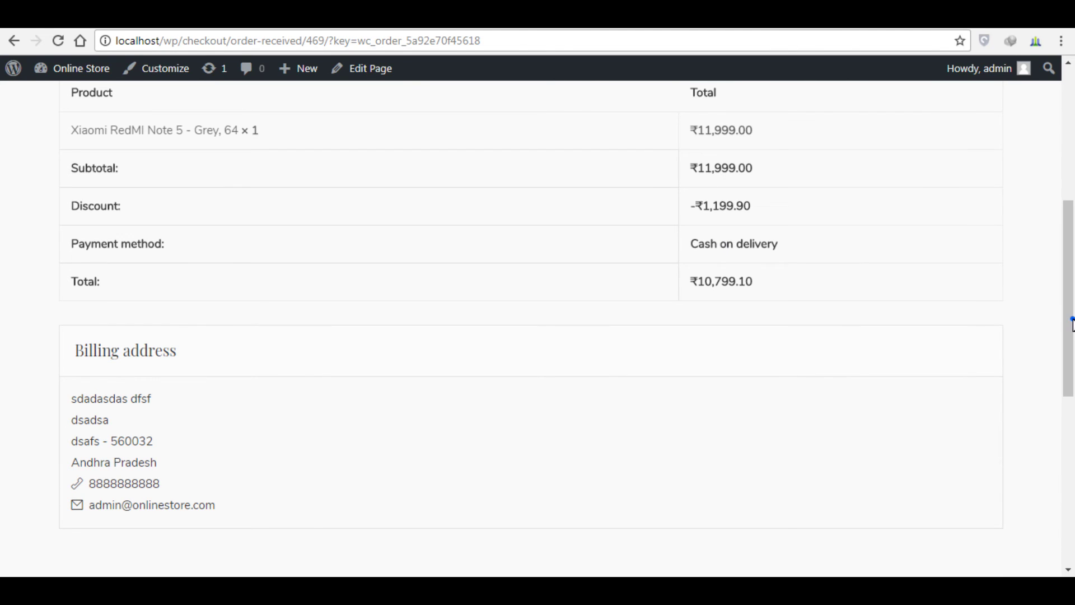
pyautogui.scroll(5, 654, 284)
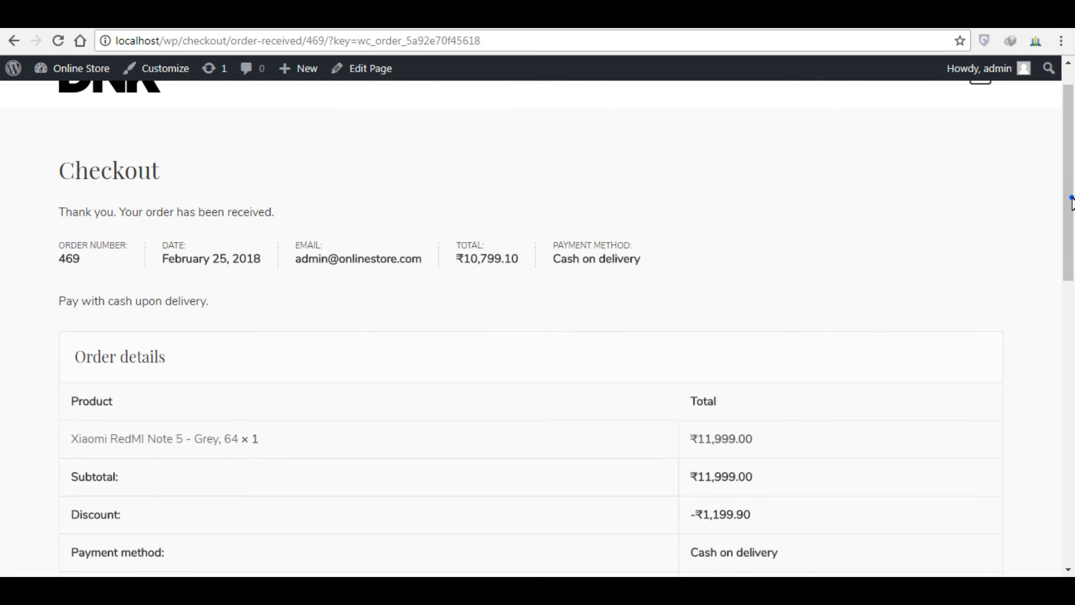
pyautogui.scroll(1, 1071, 201)
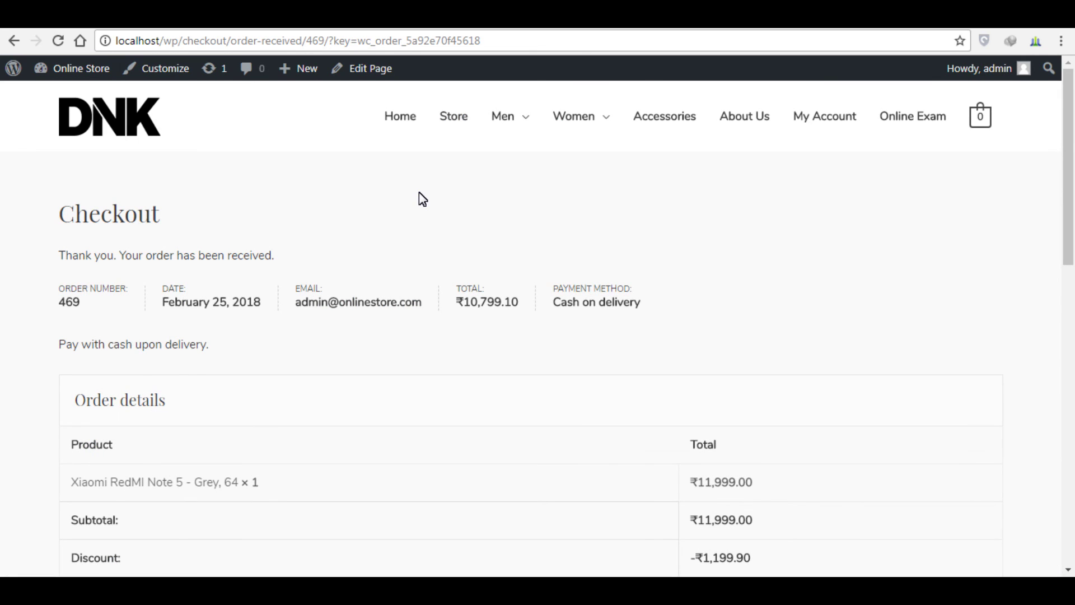
pyautogui.click(831, 121)
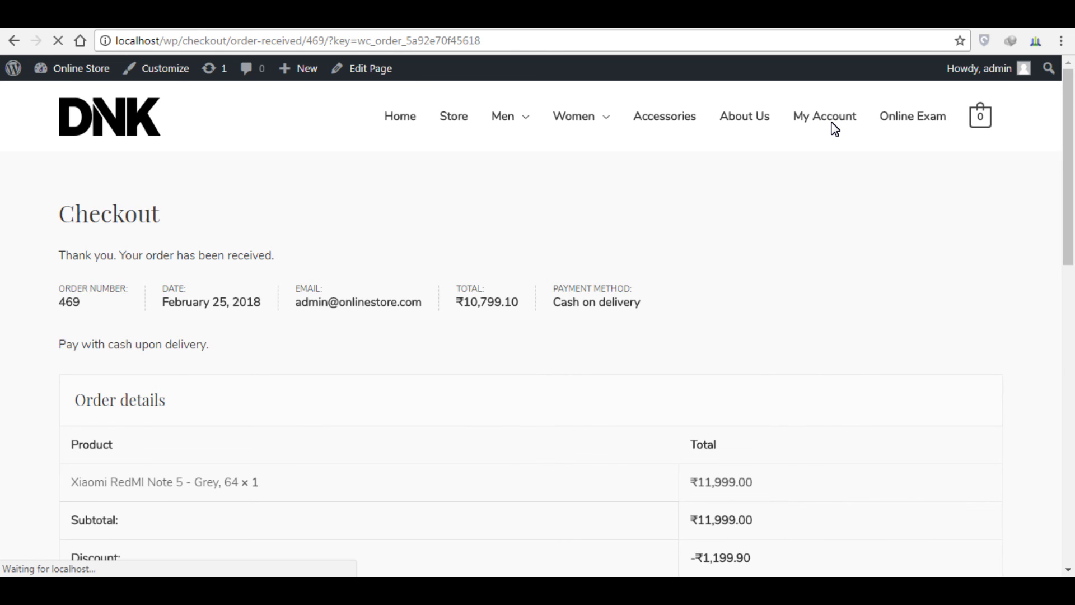
# Step: Open the new ₹10,799.10 cash-on-delivery order's details from the My account Orders list
pyautogui.click(105, 304)
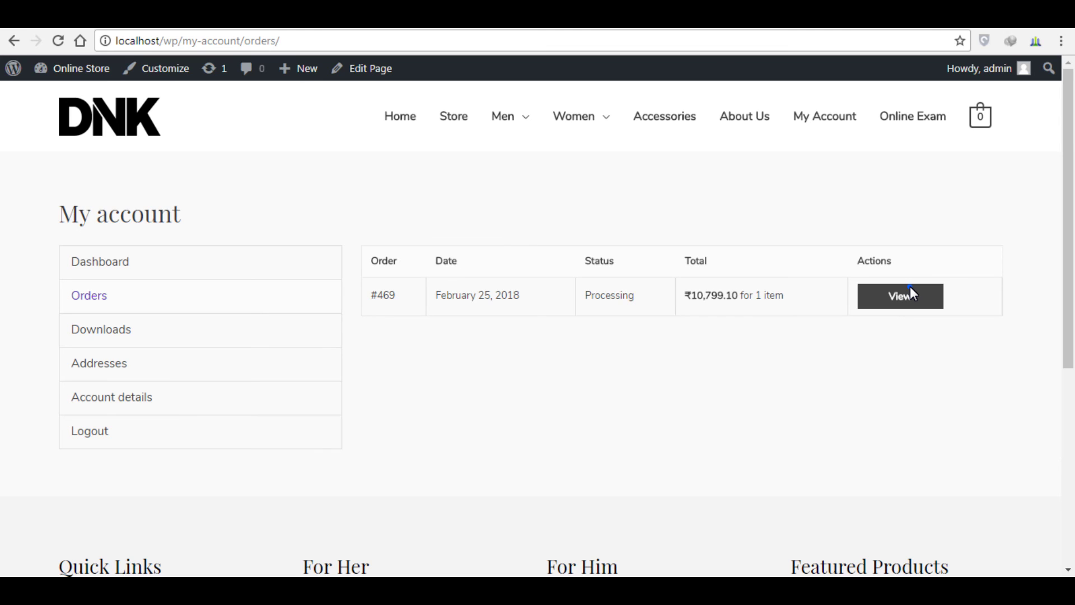
pyautogui.click(910, 288)
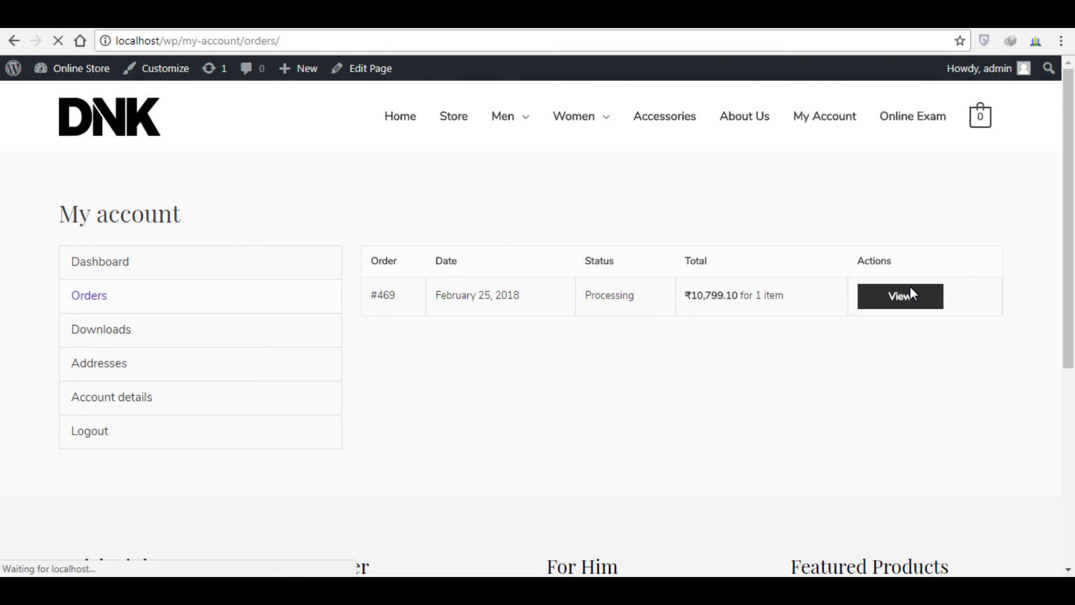
pyautogui.scroll(-10, 1066, 207)
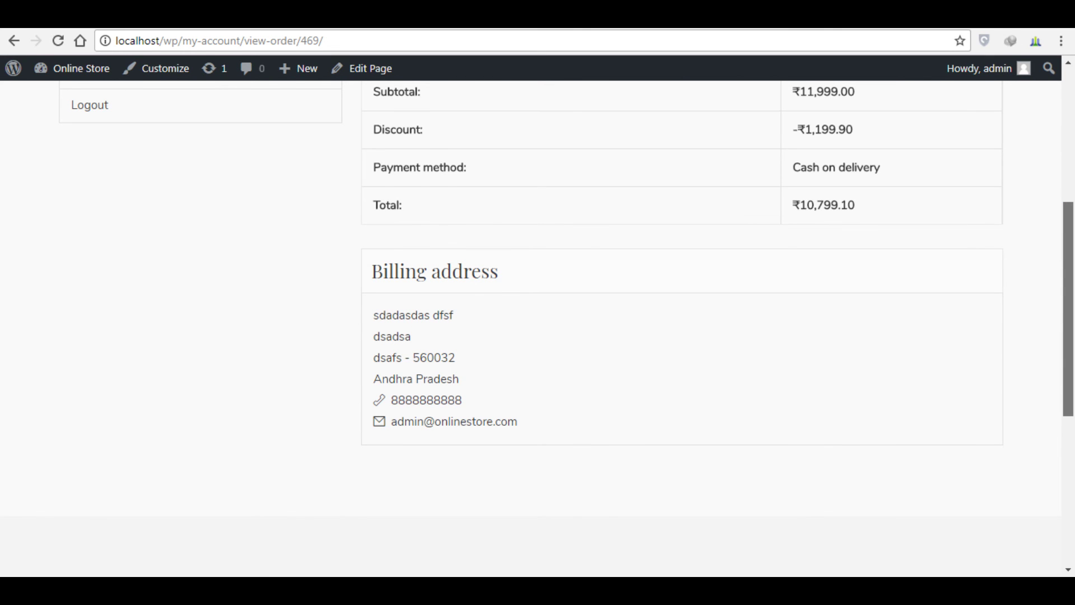